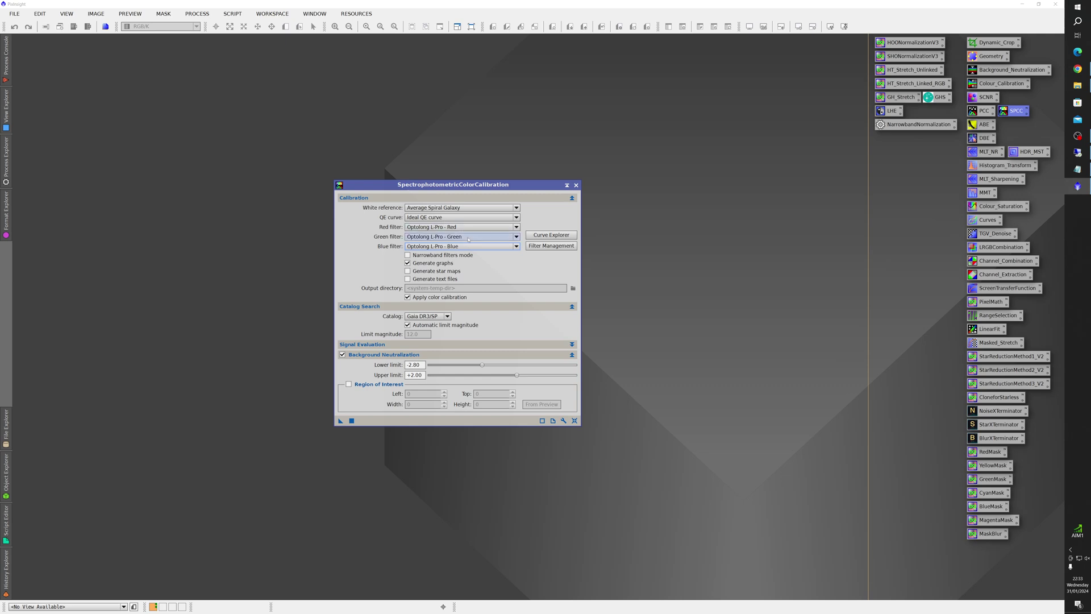
Step: Keep L-Pro Red as the SPCC red filter and move the SPCC window up and right
left_click(514, 224)
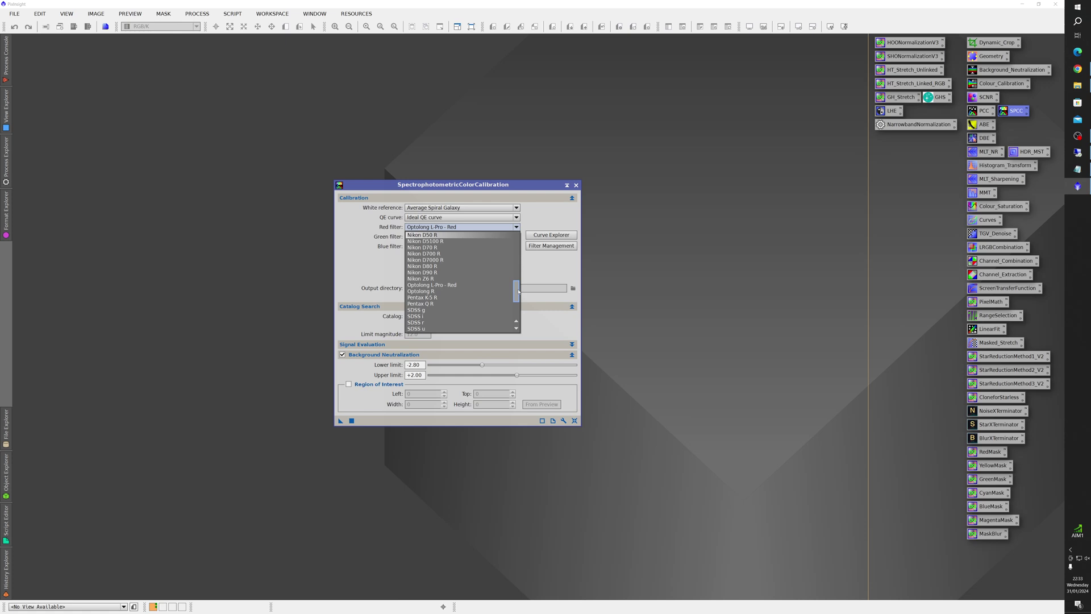
left_click(514, 184)
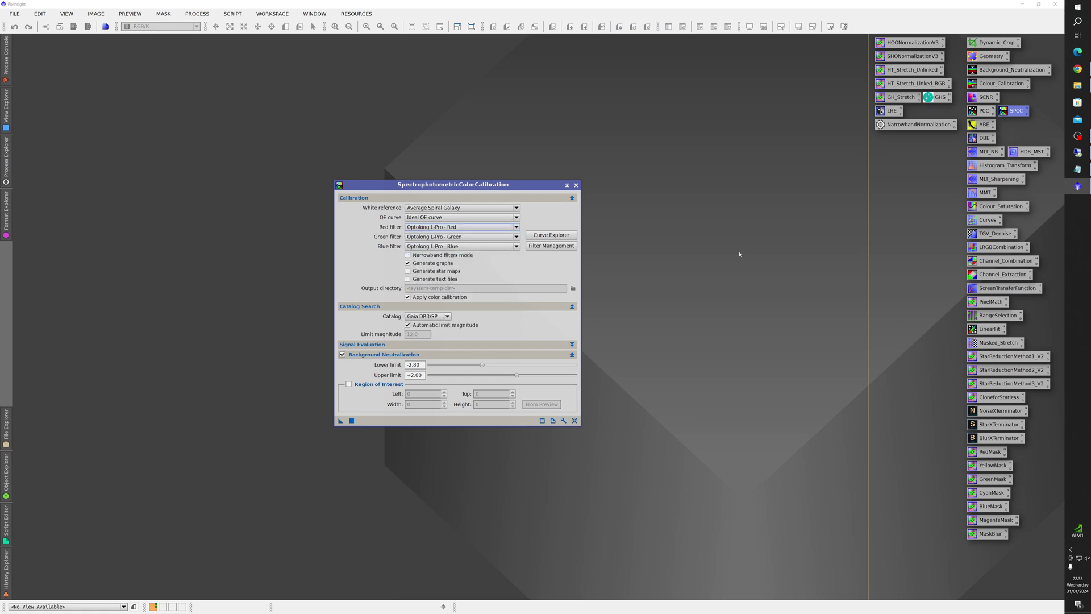
left_click_drag(519, 182, 573, 106)
Step: Open the Curve Explorer beside SPCC and plot the OPTOLONG L-PRO Light Pollution curve
left_click(604, 158)
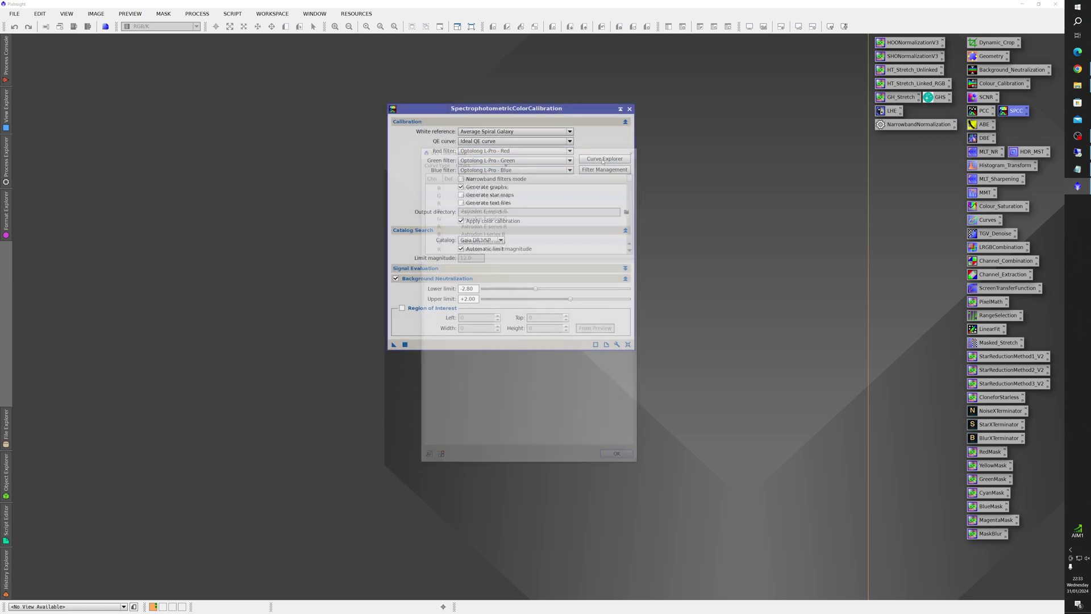
left_click_drag(575, 154, 804, 147)
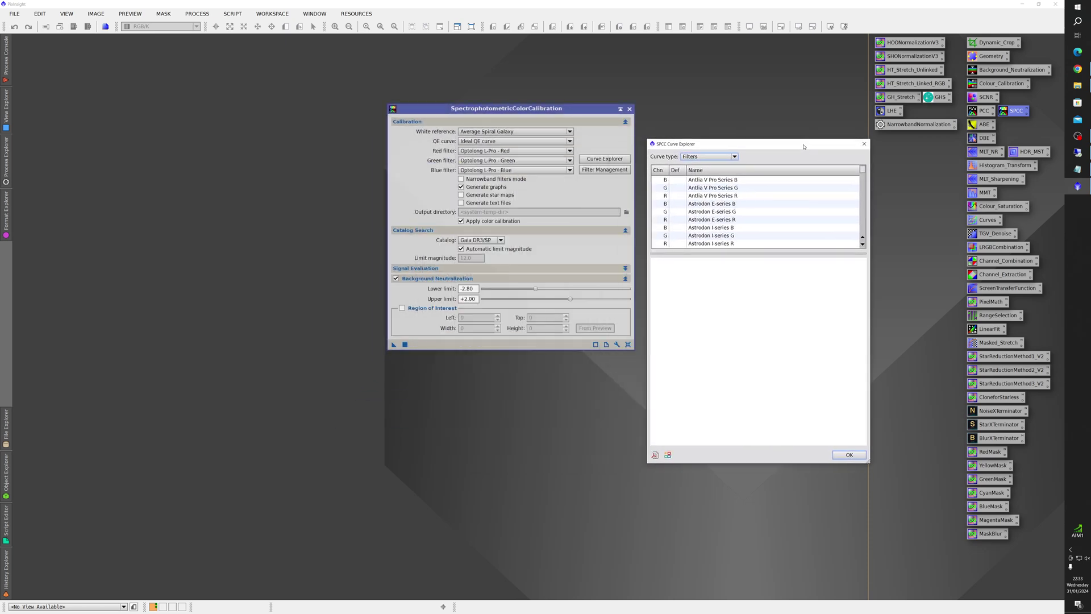
left_click_drag(865, 172, 863, 218)
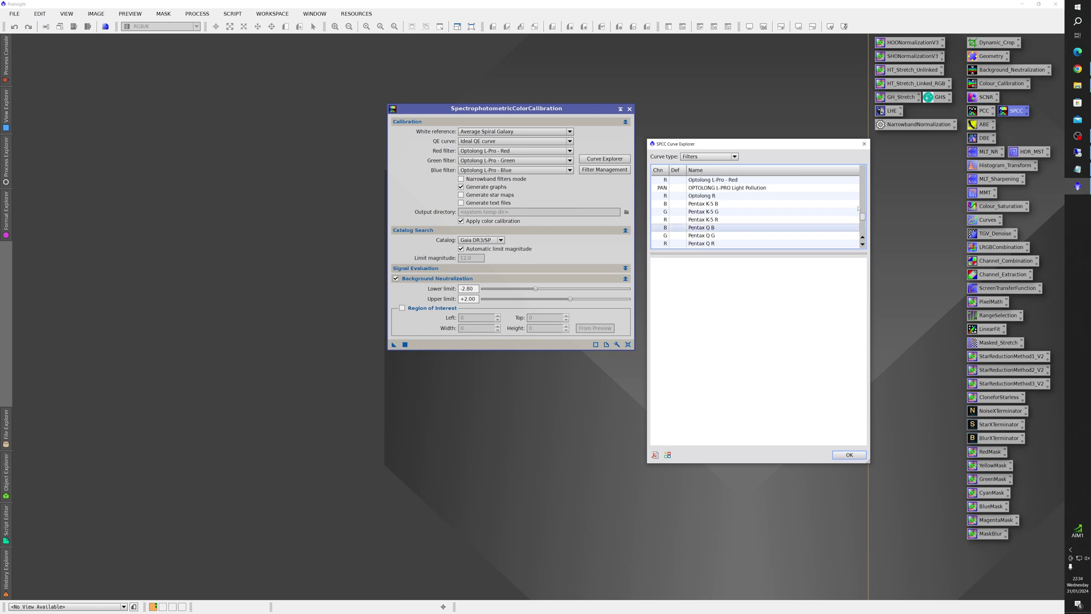
left_click(746, 188)
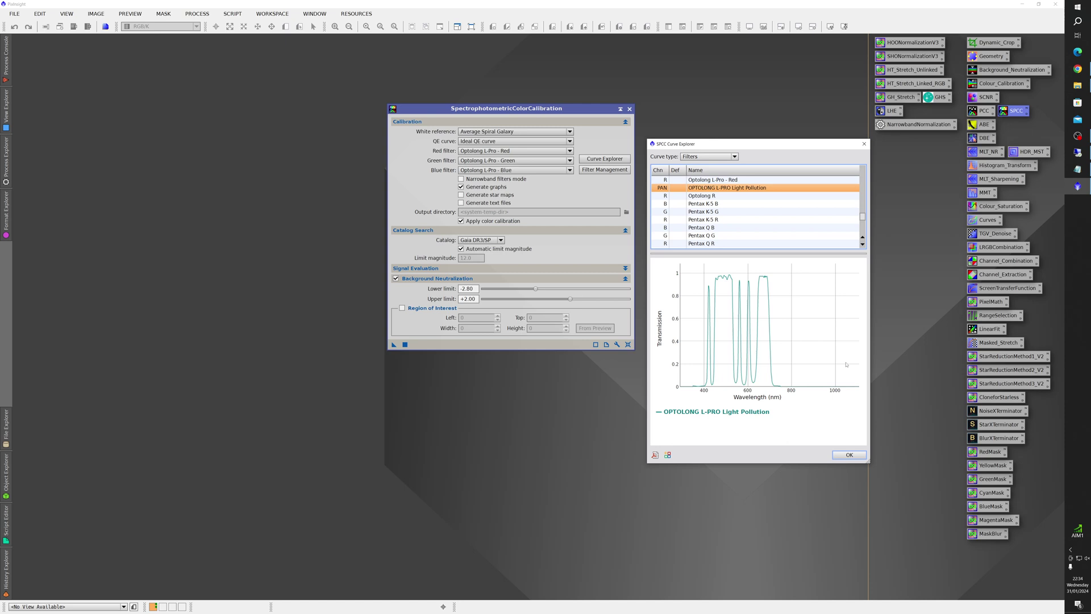
mouse_move(715, 323)
mouse_move(802, 378)
scroll(864, 216, "up", 2)
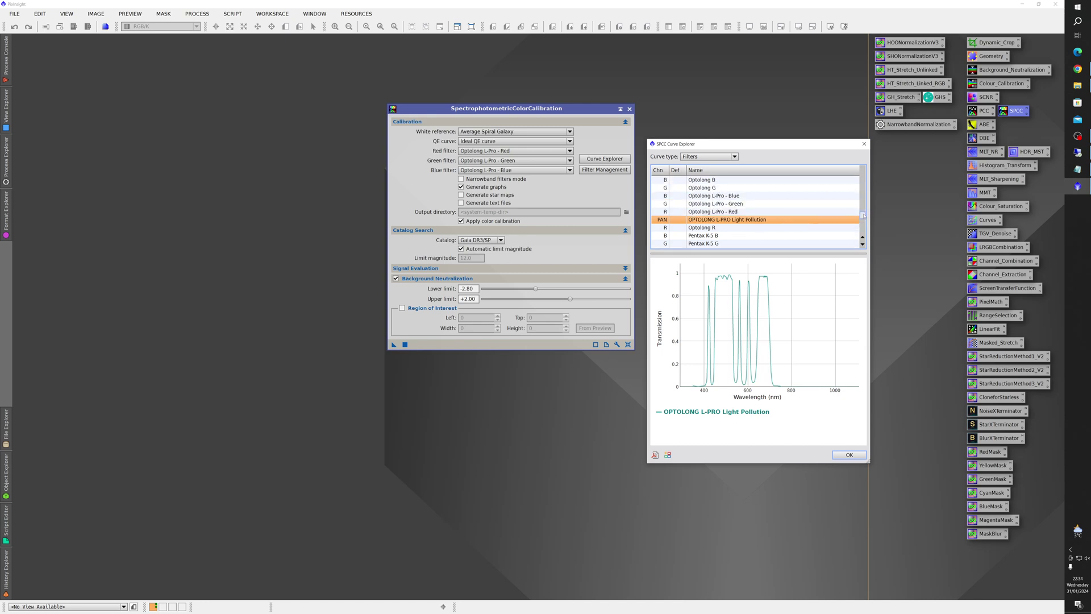
scroll(863, 215, "up", 2)
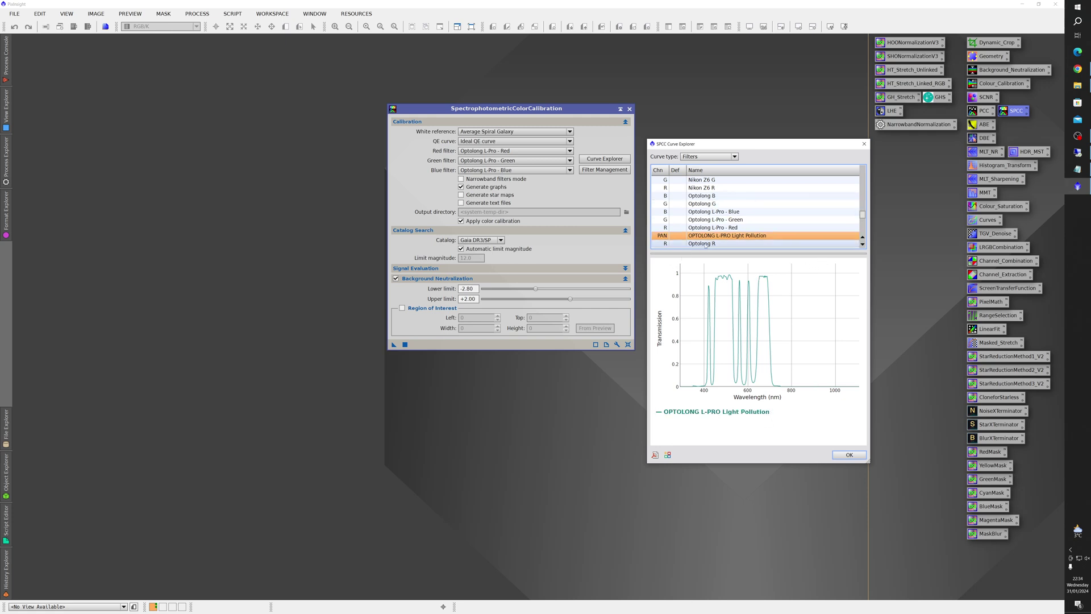
Step: Compare the Optolong R, G and B curves, then plot Light Pollution with Optolong R
left_click(705, 244)
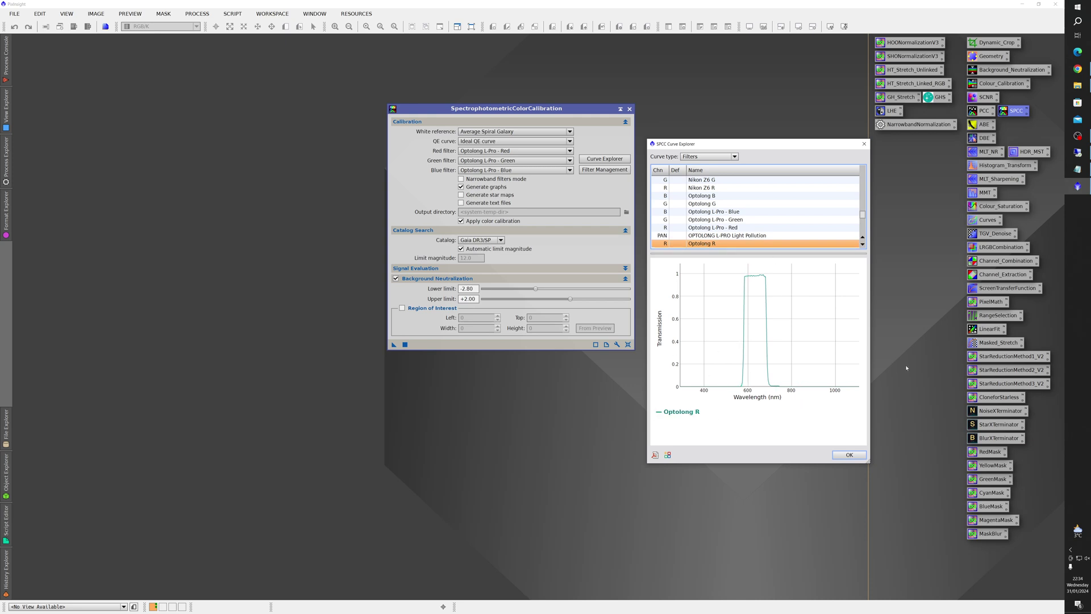
left_click(718, 204)
left_click(714, 196)
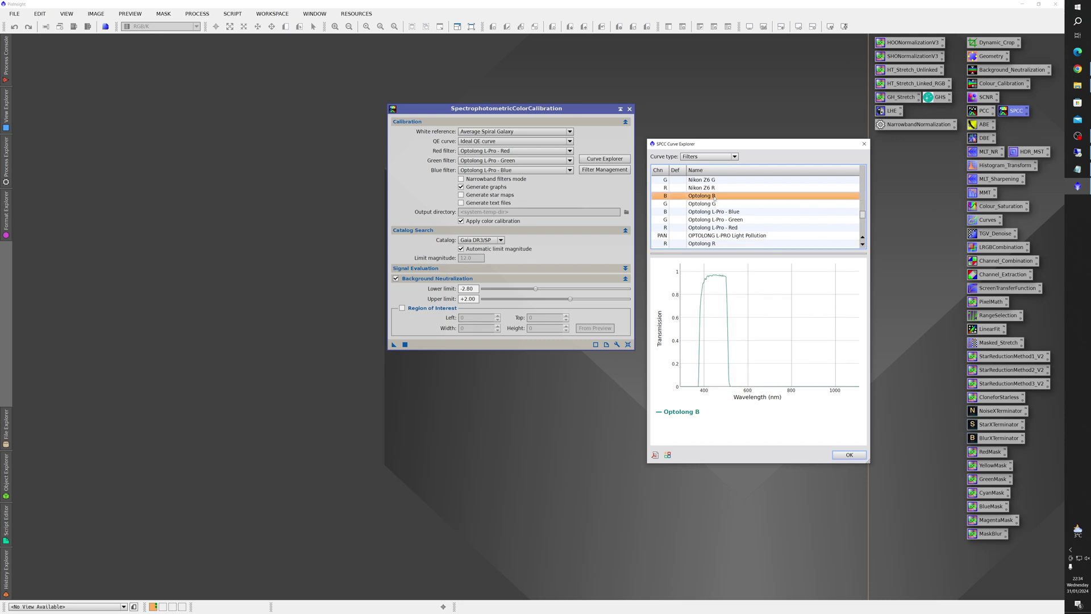
left_click(734, 237)
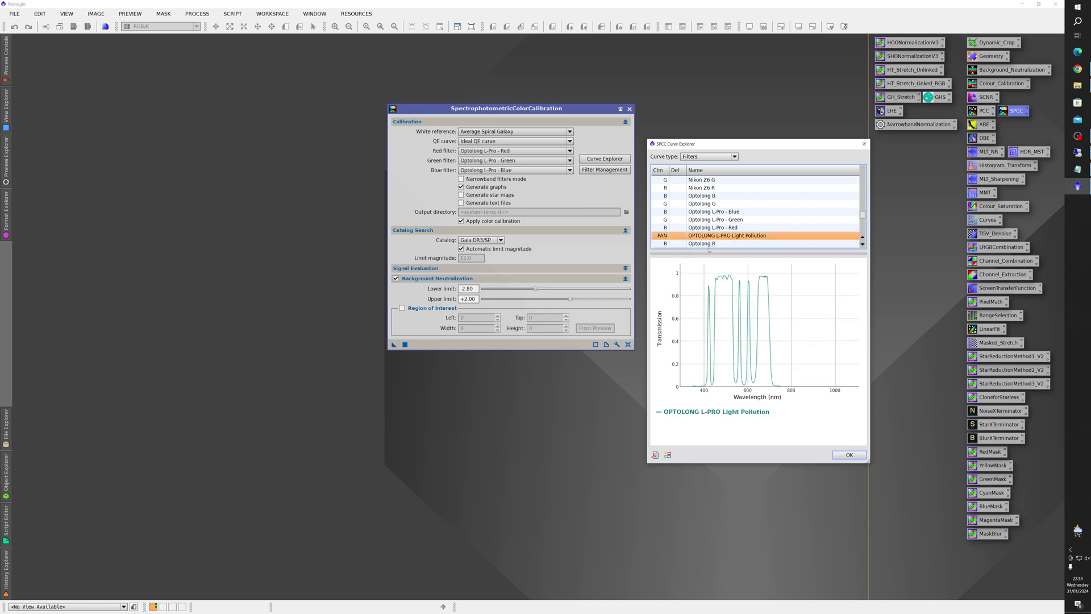
left_click(712, 244, "ctrl")
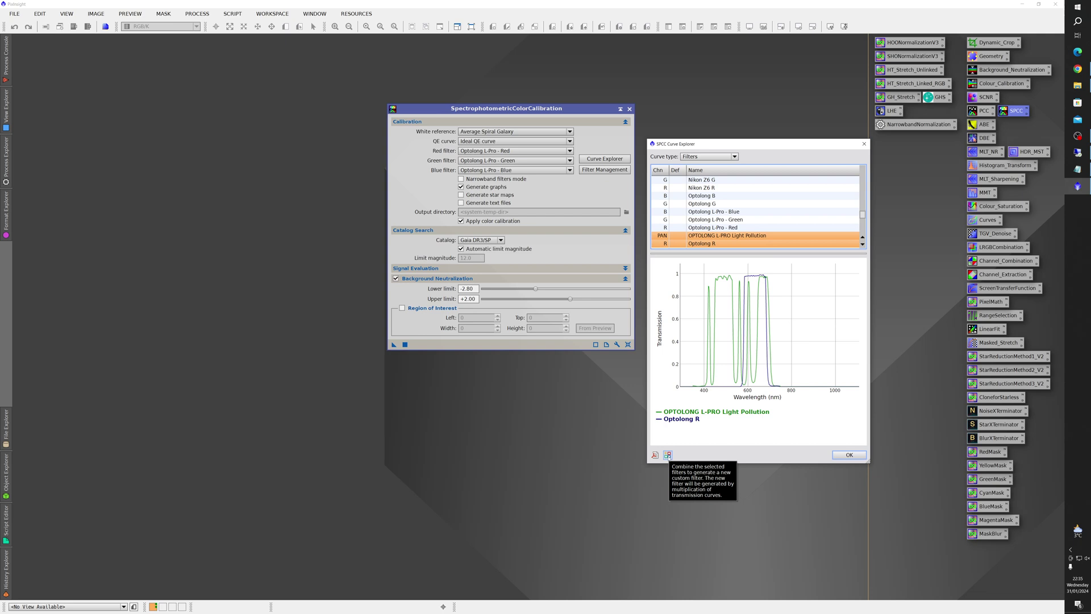
Step: Combine Light Pollution and Optolong R into a new filter named LPro-Red on channel R
left_click(668, 456)
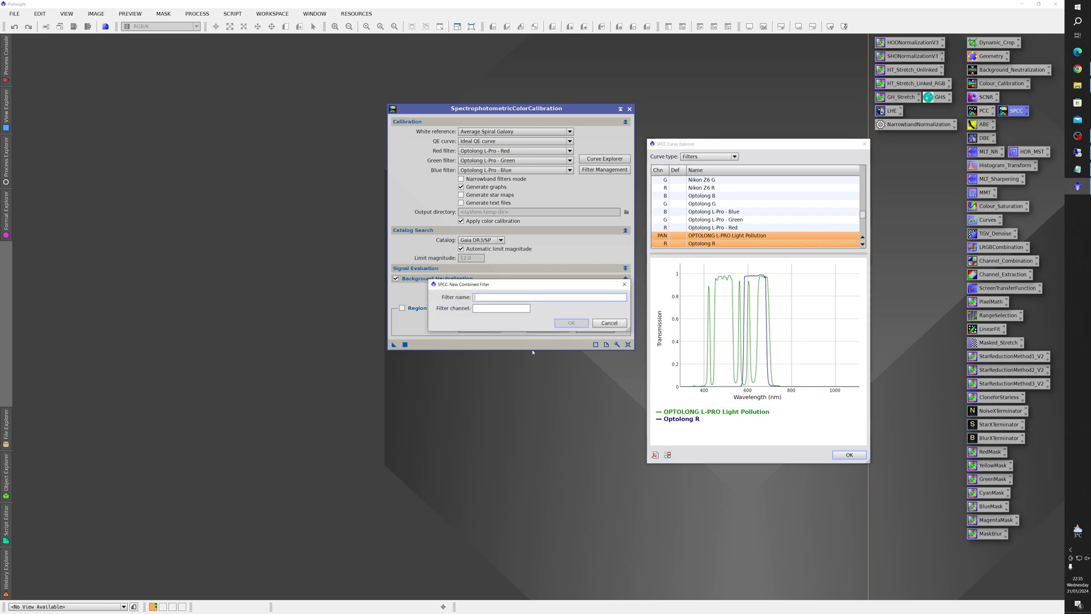
left_click_drag(524, 287, 498, 390)
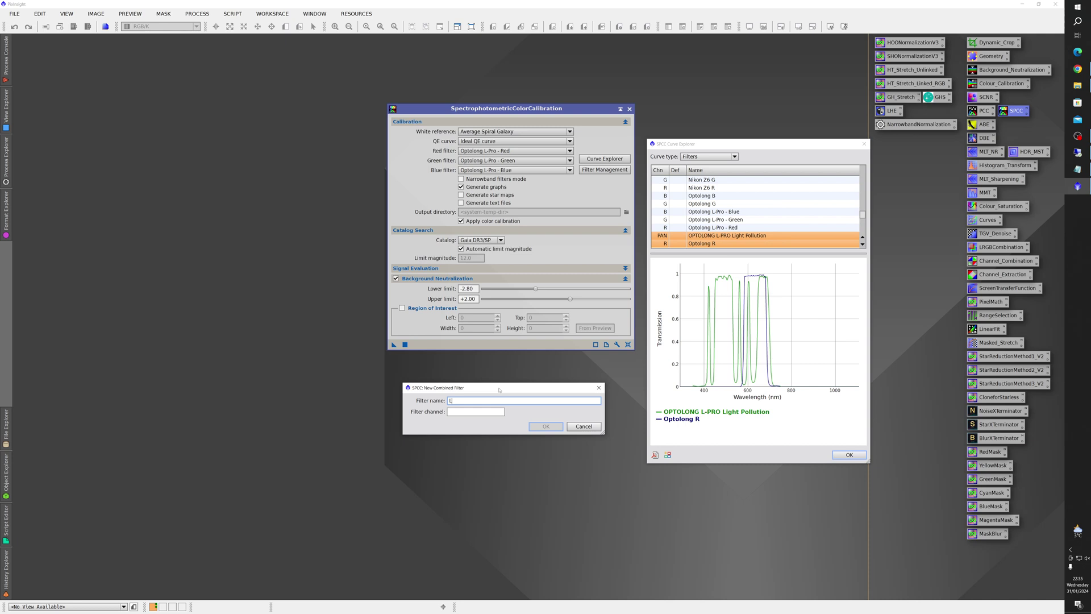
type("LPro-Red")
key("Tab")
left_click(545, 426)
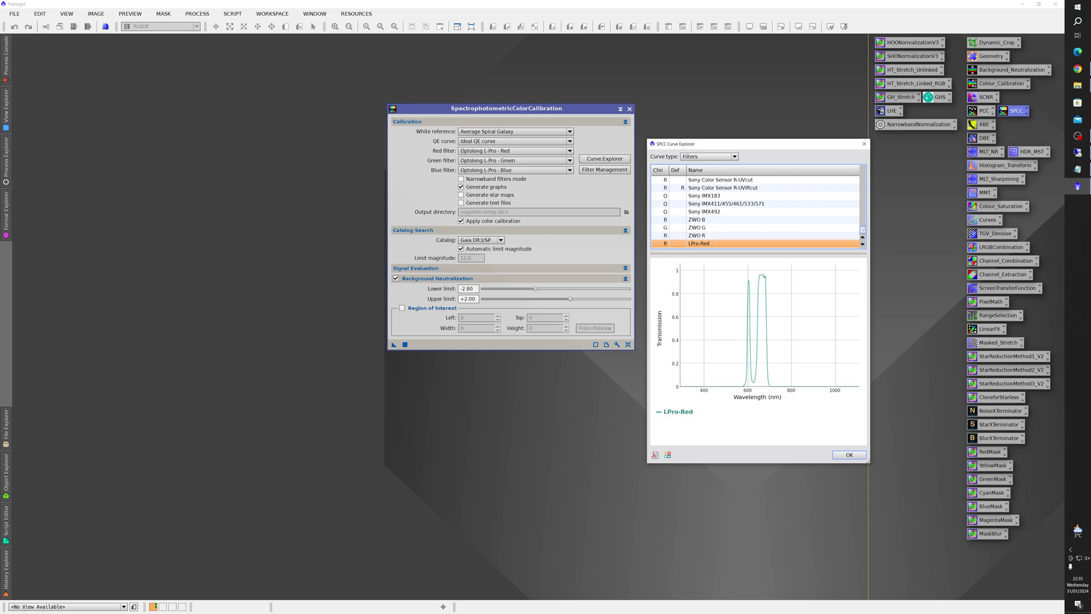
Step: Combine Light Pollution with Optolong G into a new filter named LPro-Green on channel G
left_click_drag(862, 229, 865, 217)
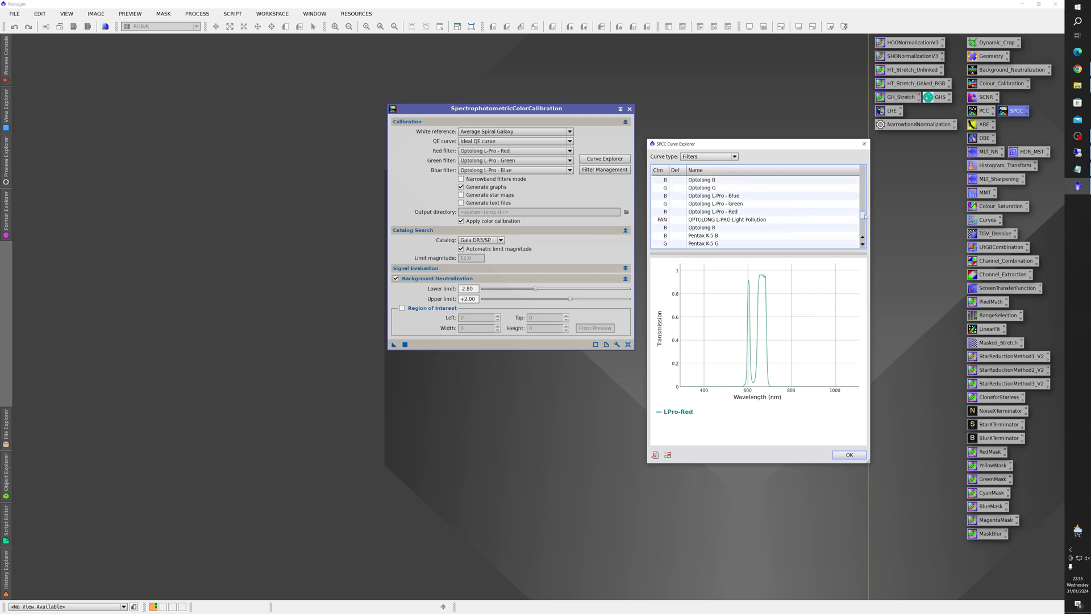
left_click(747, 221)
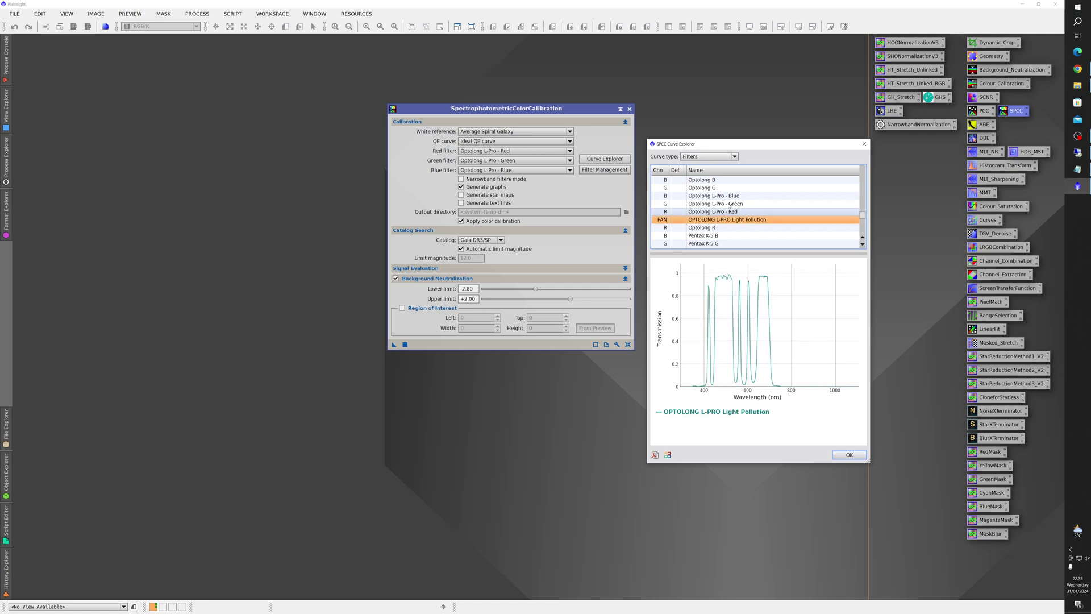
left_click(705, 188, "ctrl")
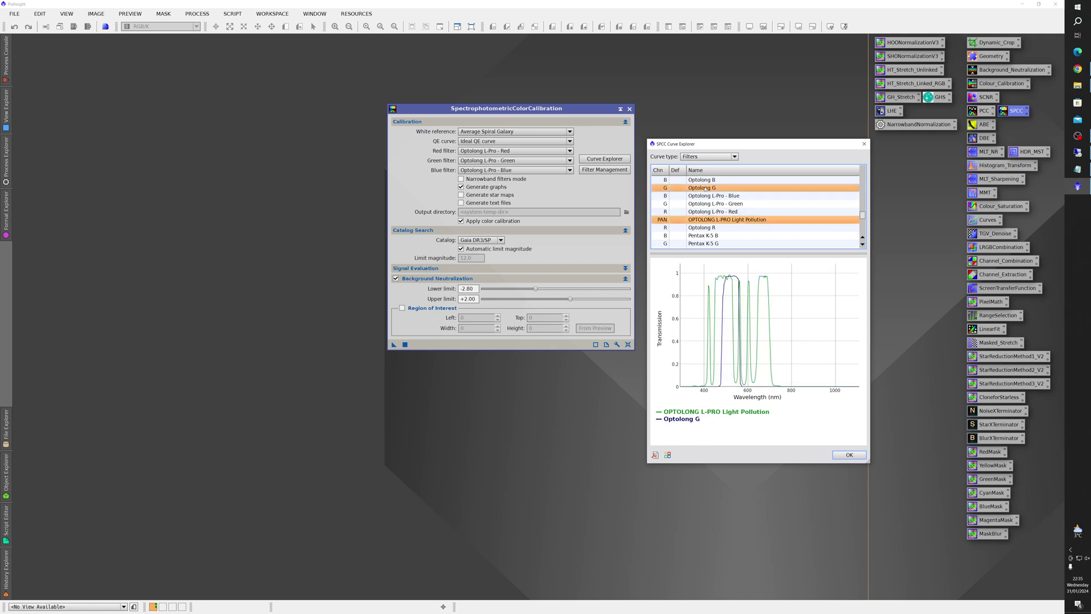
left_click(668, 456)
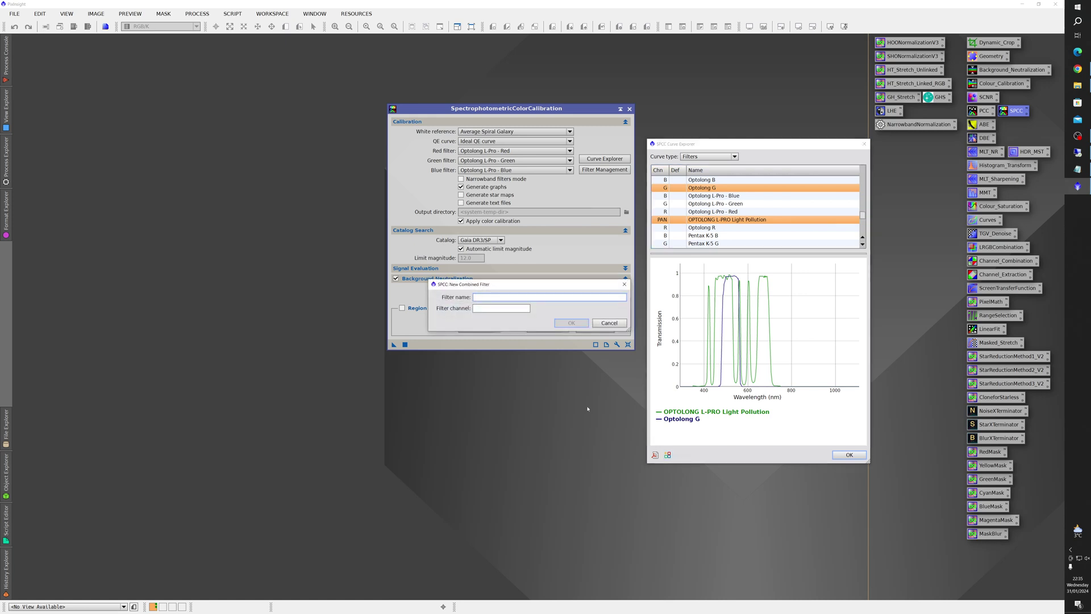
type("LPro-Green")
key("Tab")
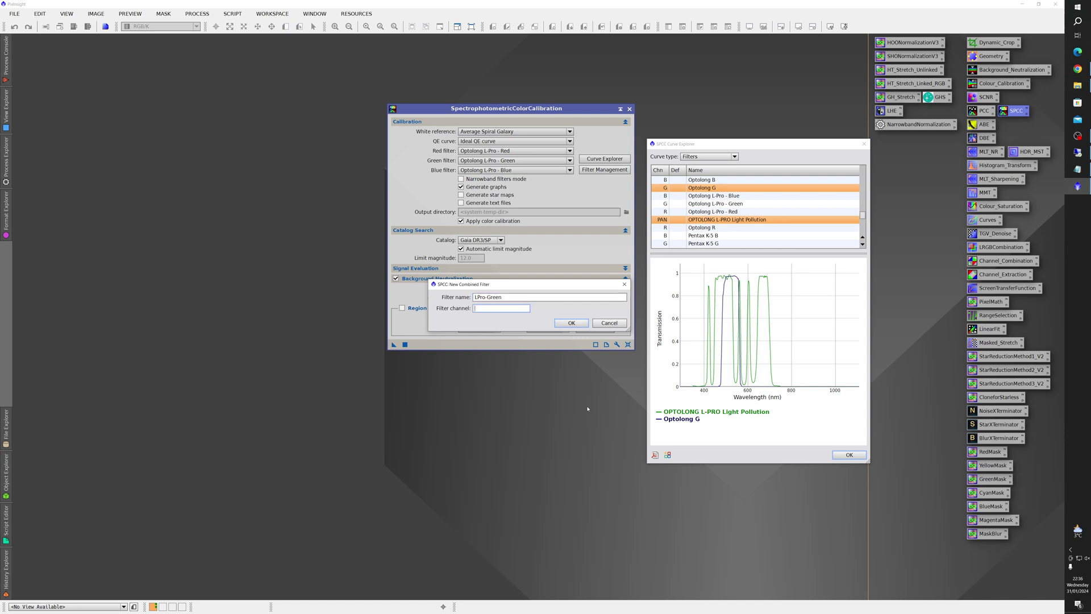
left_click(572, 321)
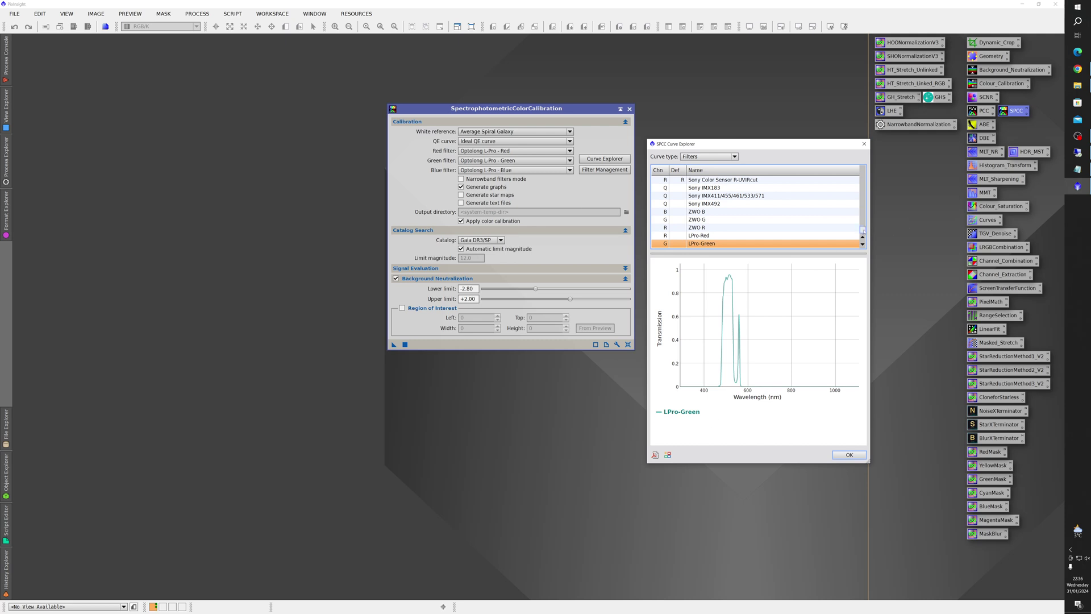
Step: Combine Light Pollution with Optolong B into a new filter named LPro-Blue on channel B
left_click_drag(863, 231, 862, 215)
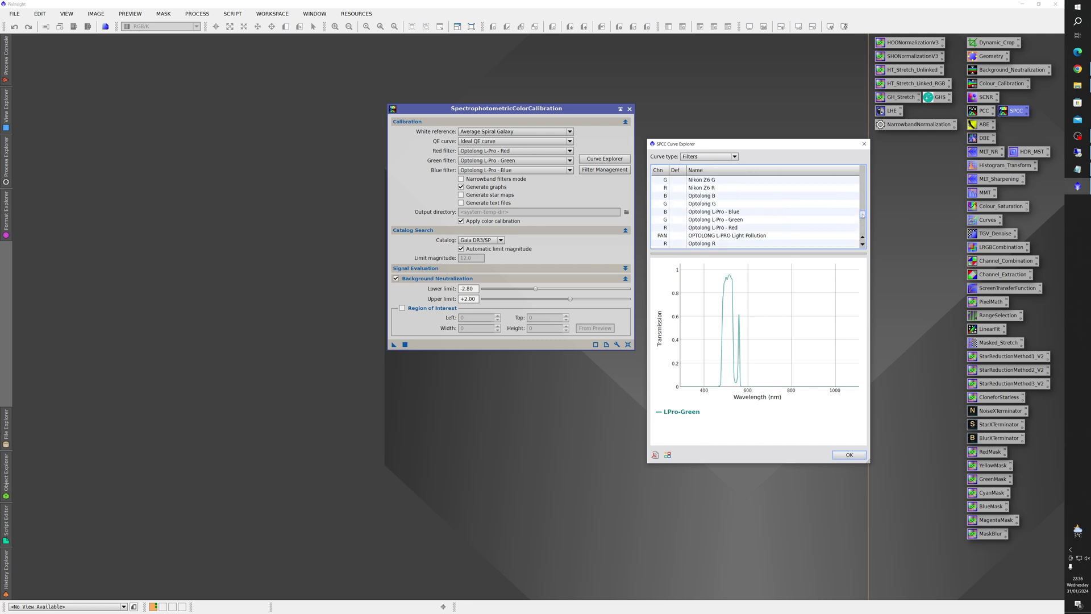
left_click(741, 237)
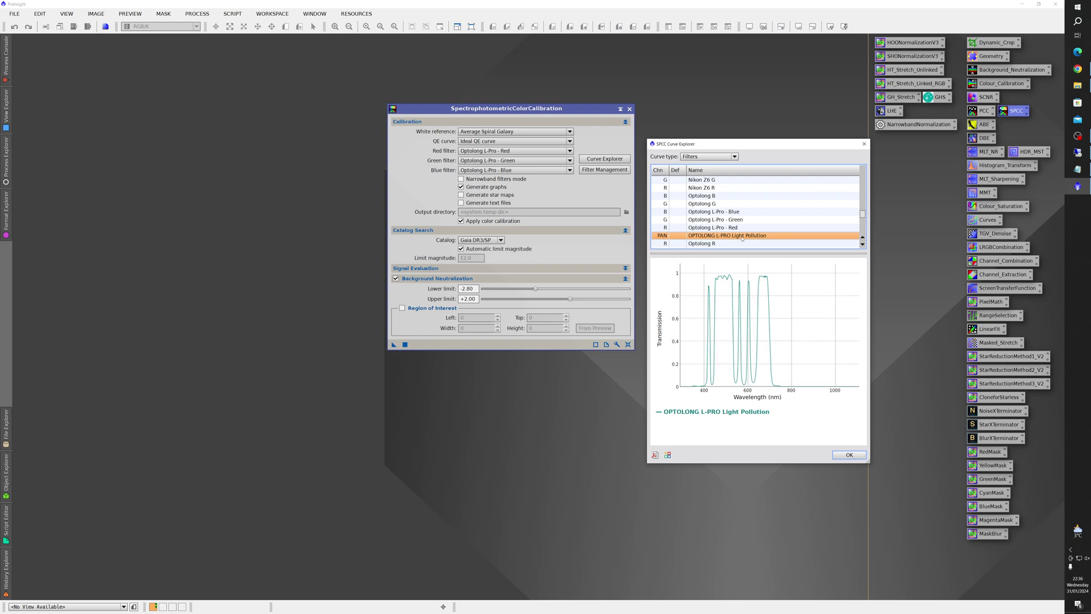
left_click(715, 196, "ctrl")
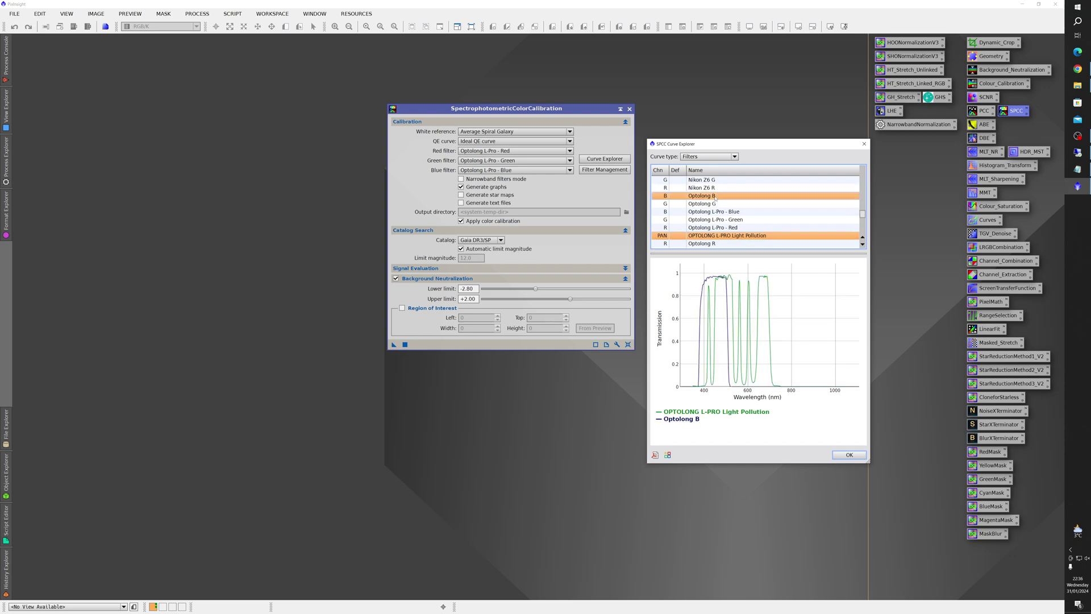
left_click(667, 455)
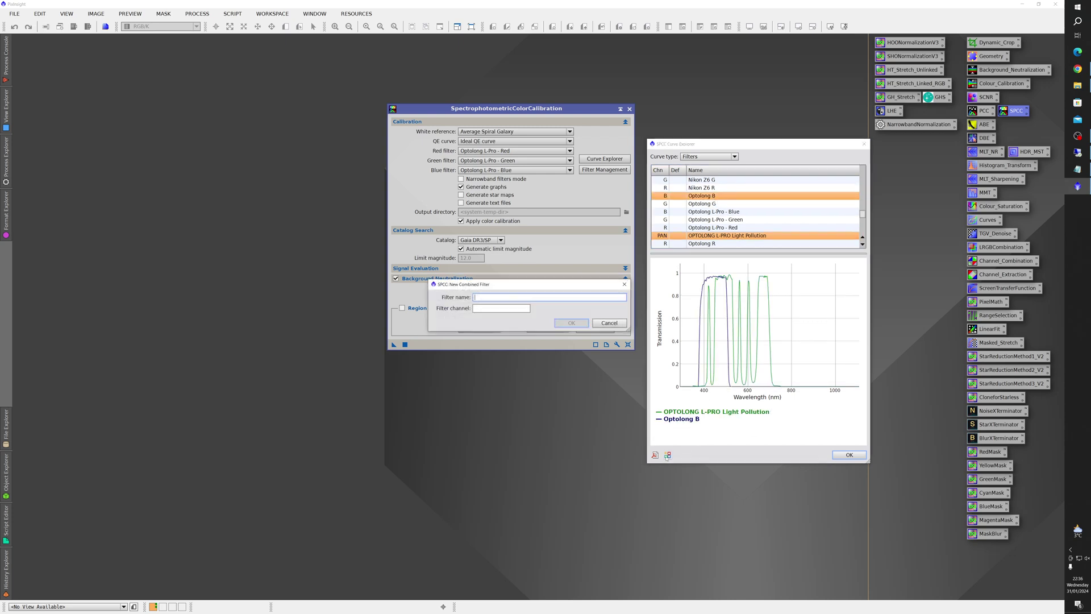
type("LPro-Blue")
key("Tab")
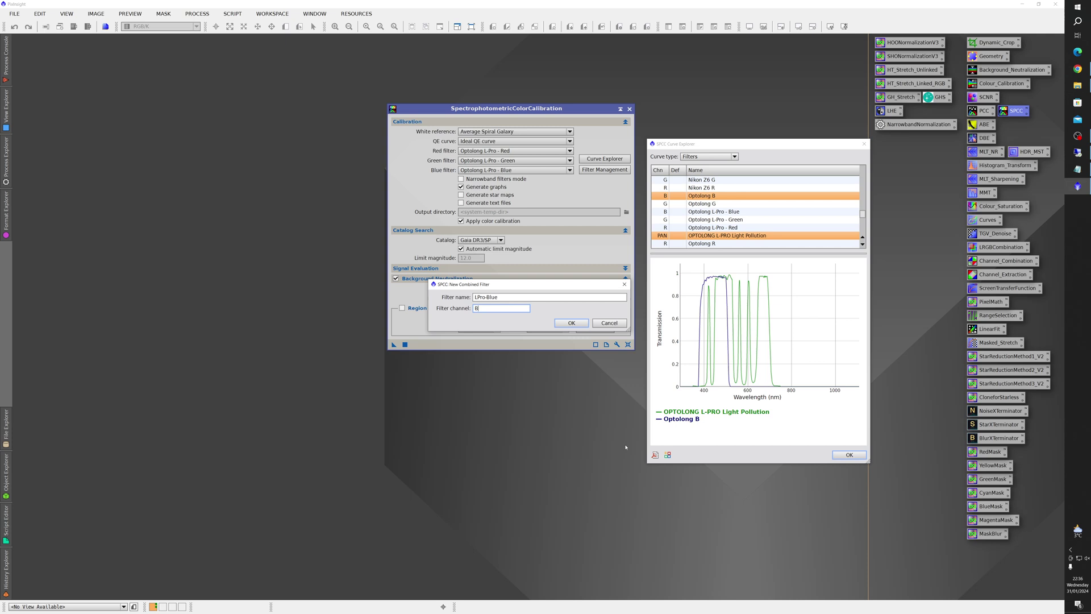
type("B")
left_click(572, 323)
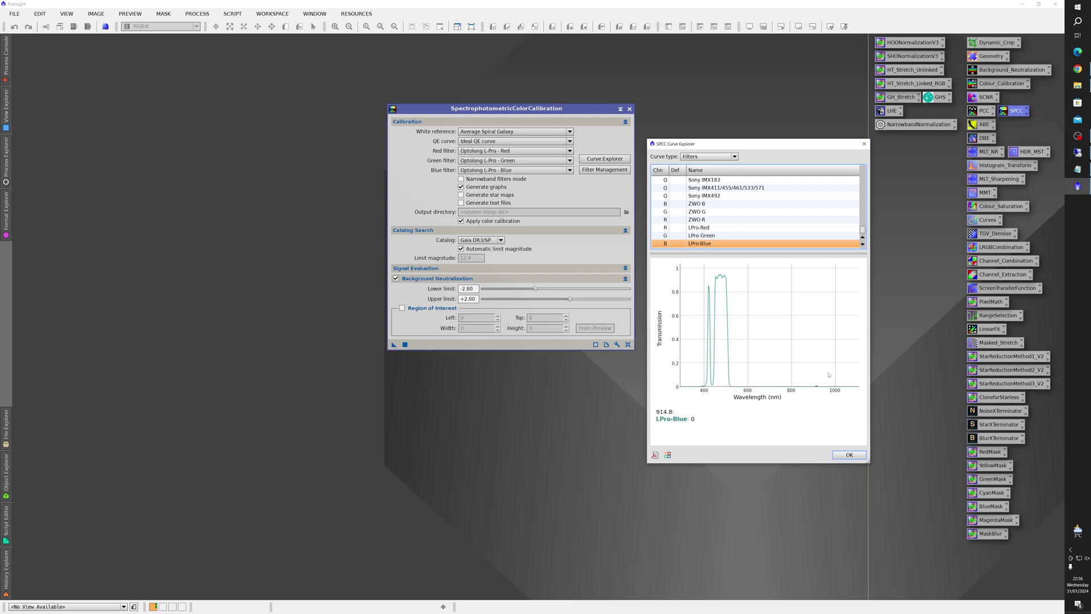
Step: Close the Curve Explorer and answer Yes to save the combined filters
left_click(848, 454)
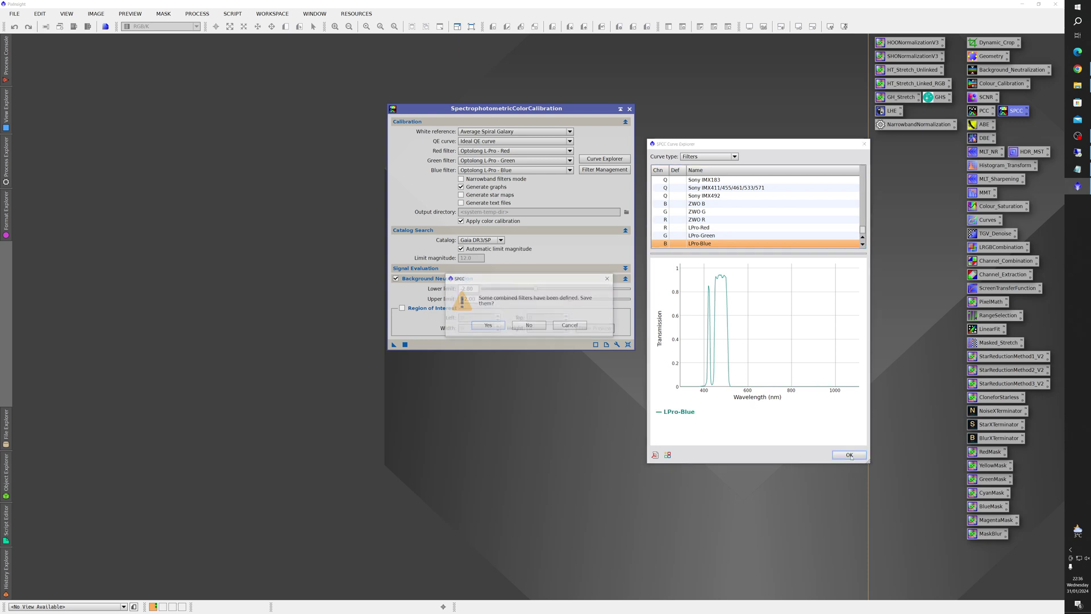
left_click(487, 326)
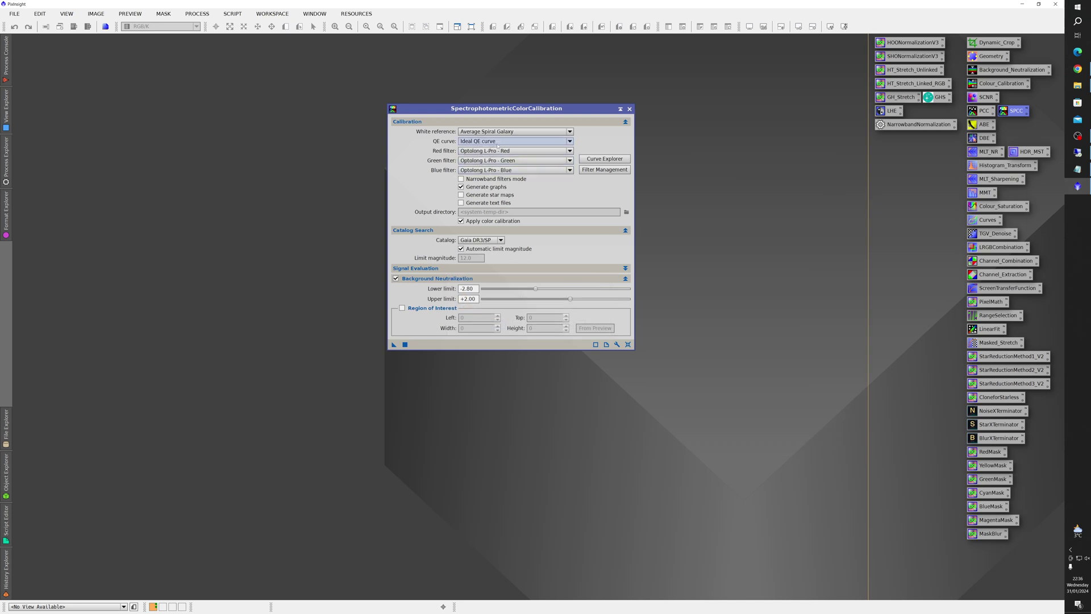
Step: Choose LPro-Red, LPro-Green and LPro-Blue in the SPCC Red, Green and Blue filter dropdowns
left_click(570, 150)
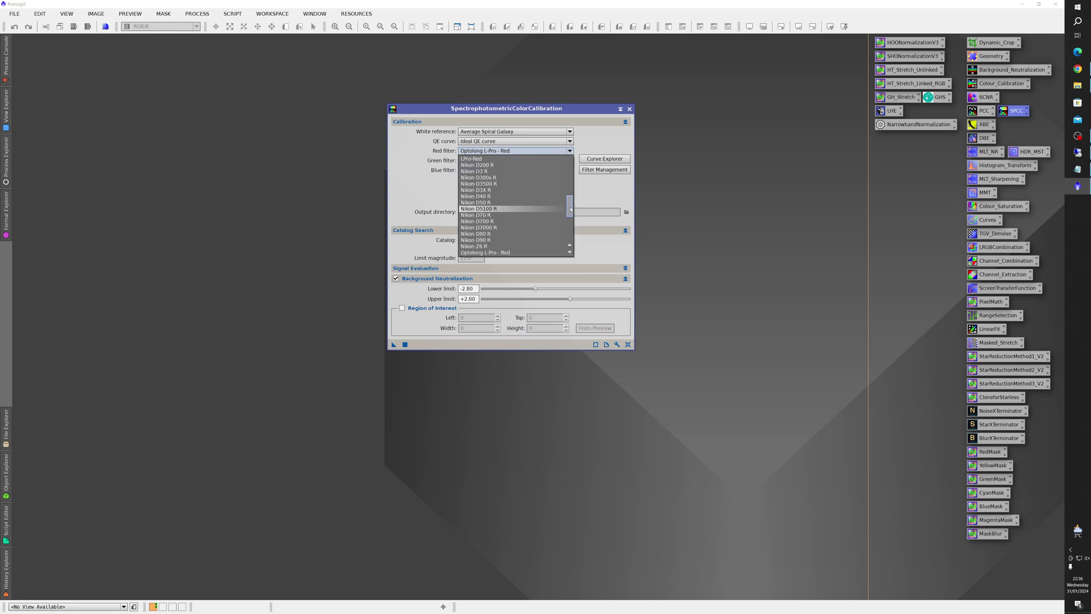
scroll(474, 188, "up", 1)
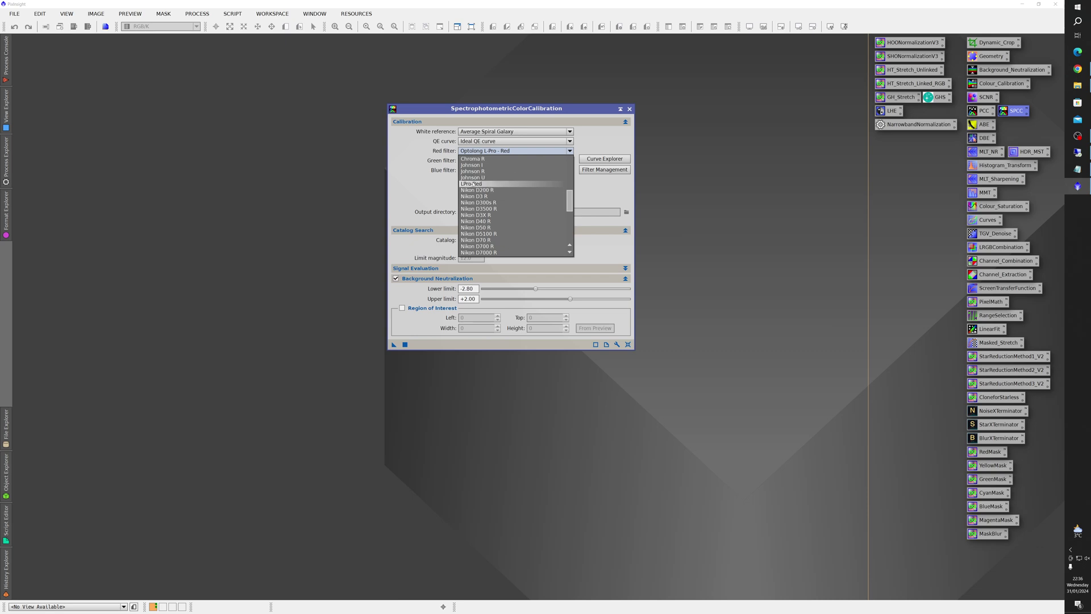
left_click(473, 183)
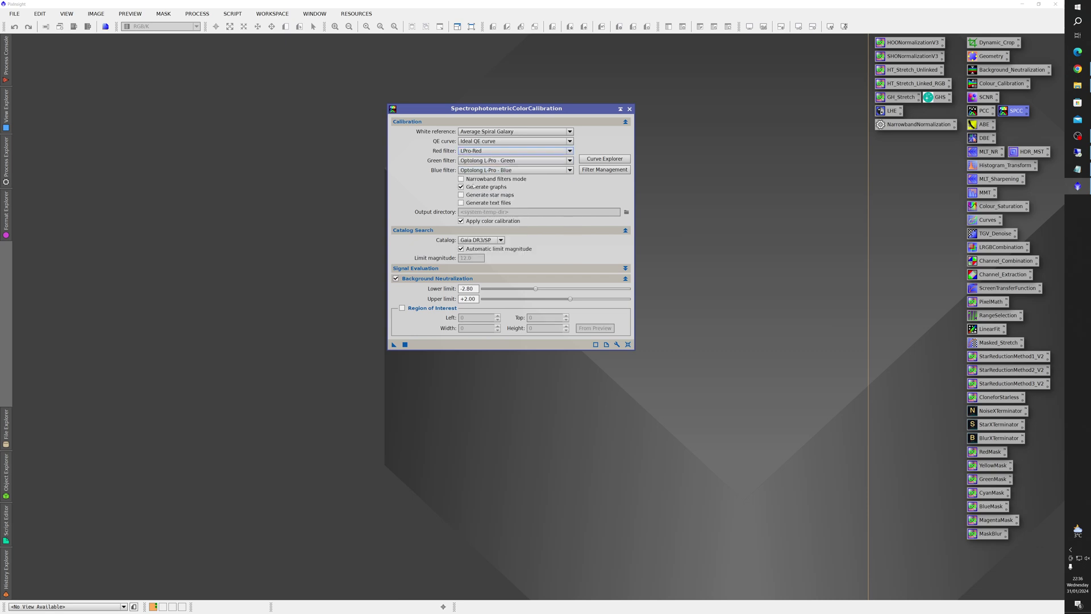
left_click(570, 161)
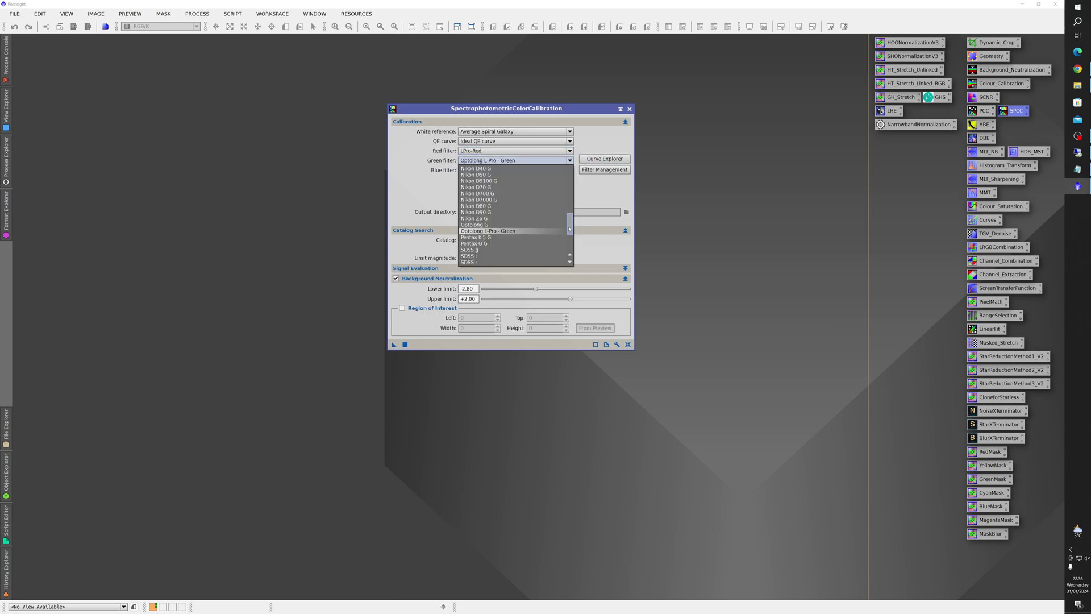
scroll(570, 201, "up", 5)
scroll(570, 201, "down", 5)
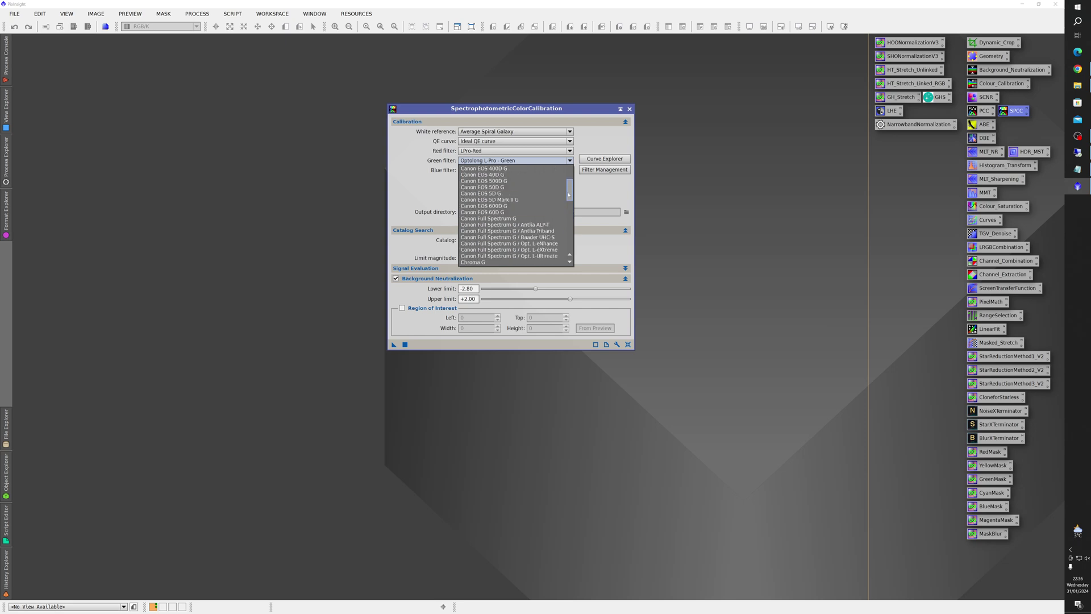
scroll(575, 220, "down", 1)
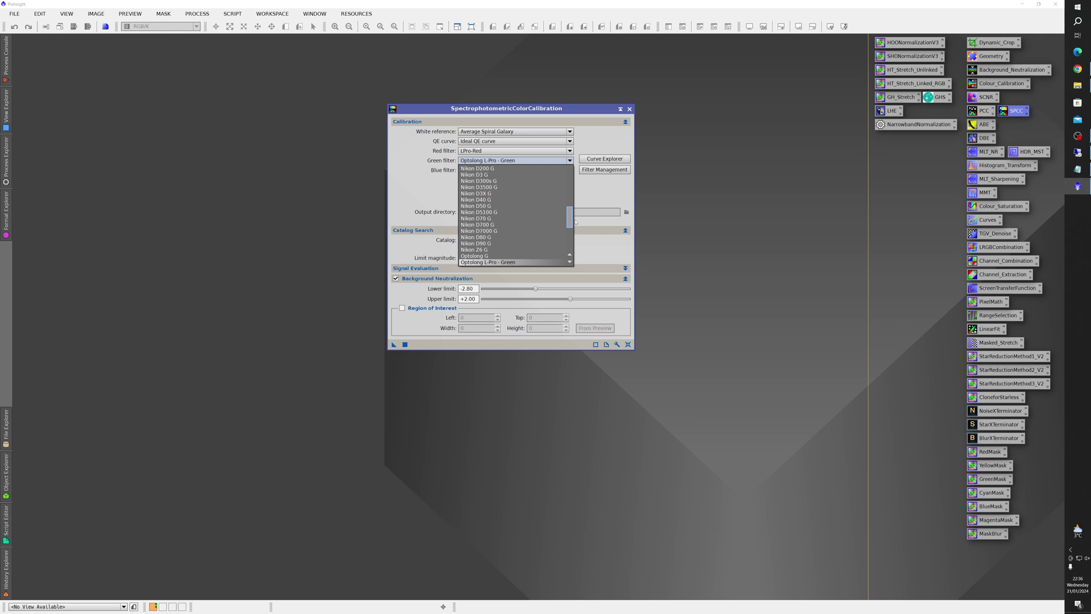
scroll(575, 220, "down", 3)
left_click(515, 201)
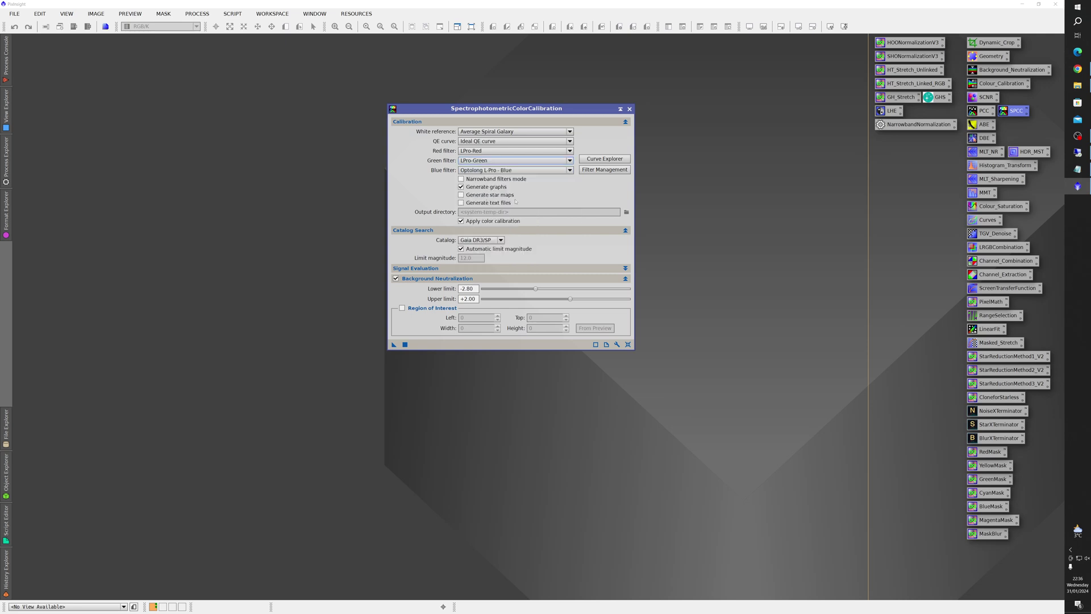
left_click(568, 171)
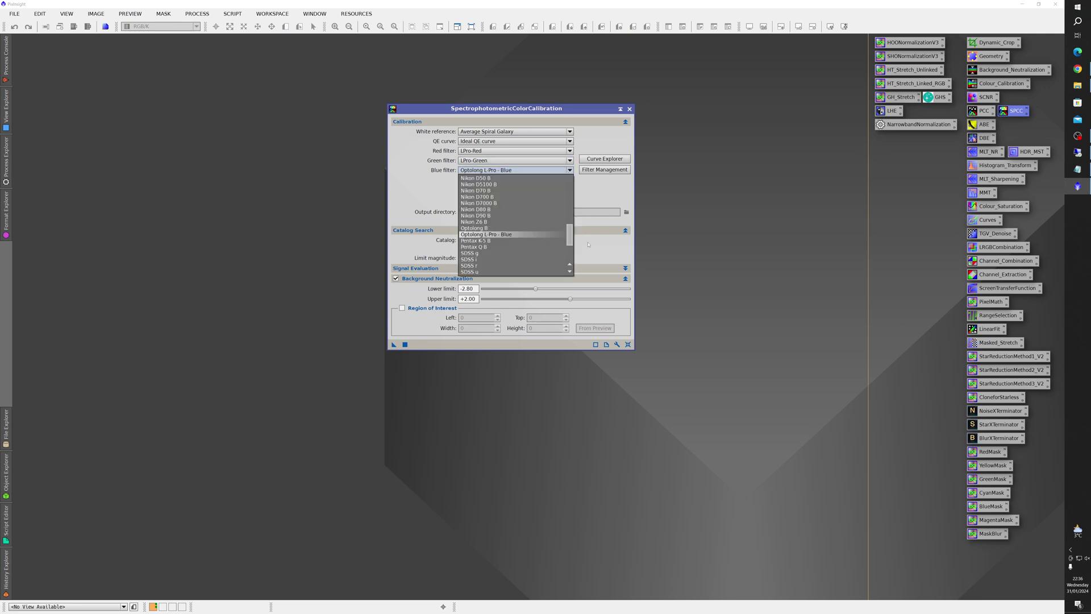
scroll(495, 204, "up", 3)
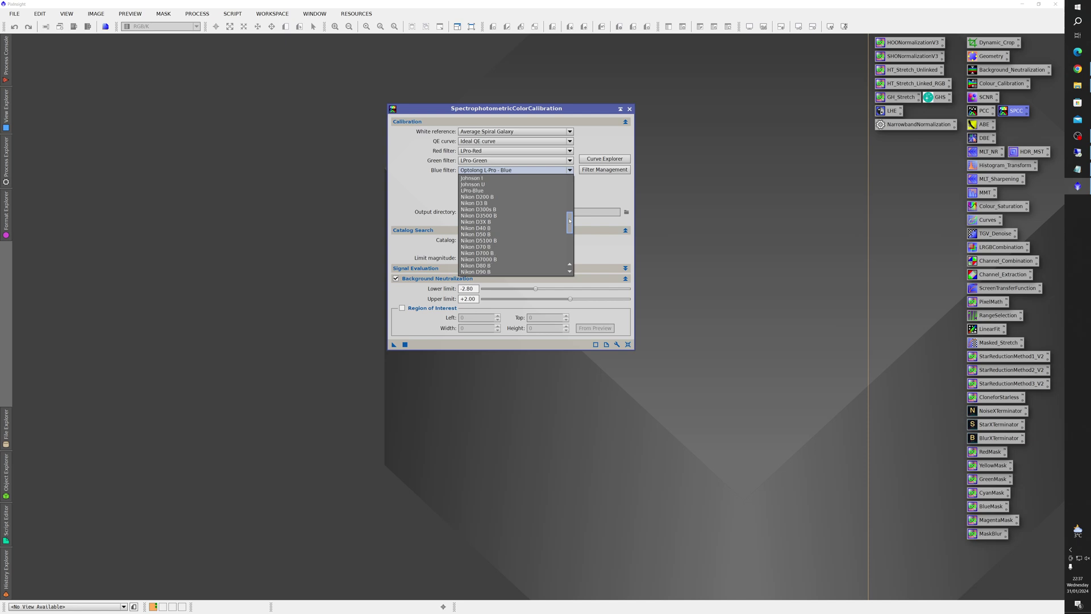
left_click(489, 190)
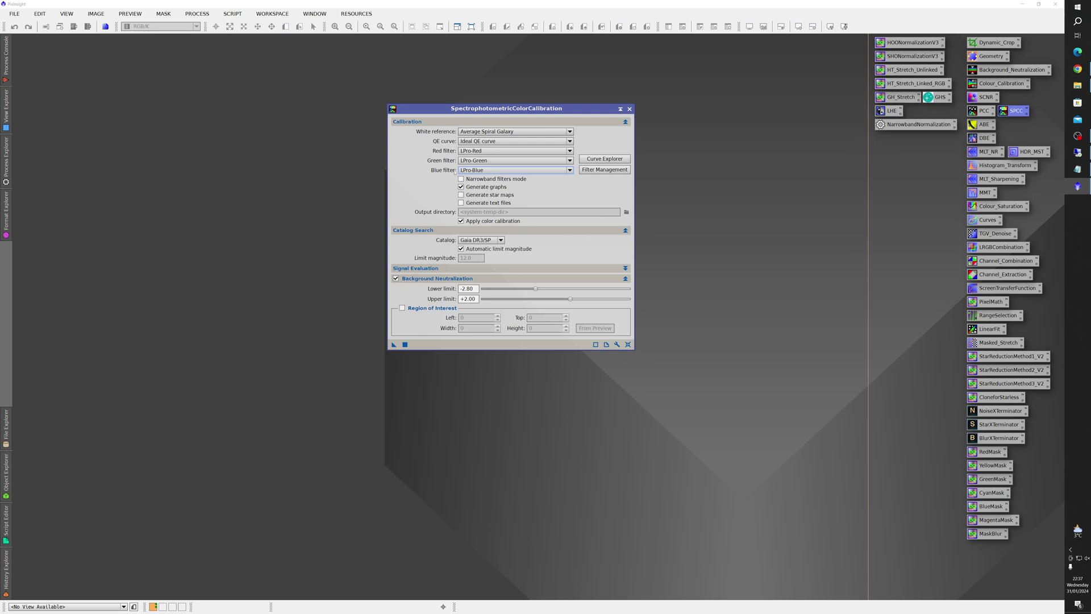
Step: Use Filter Management to export the XML filters database to Documents/MyFilters.xspd
left_click(603, 170)
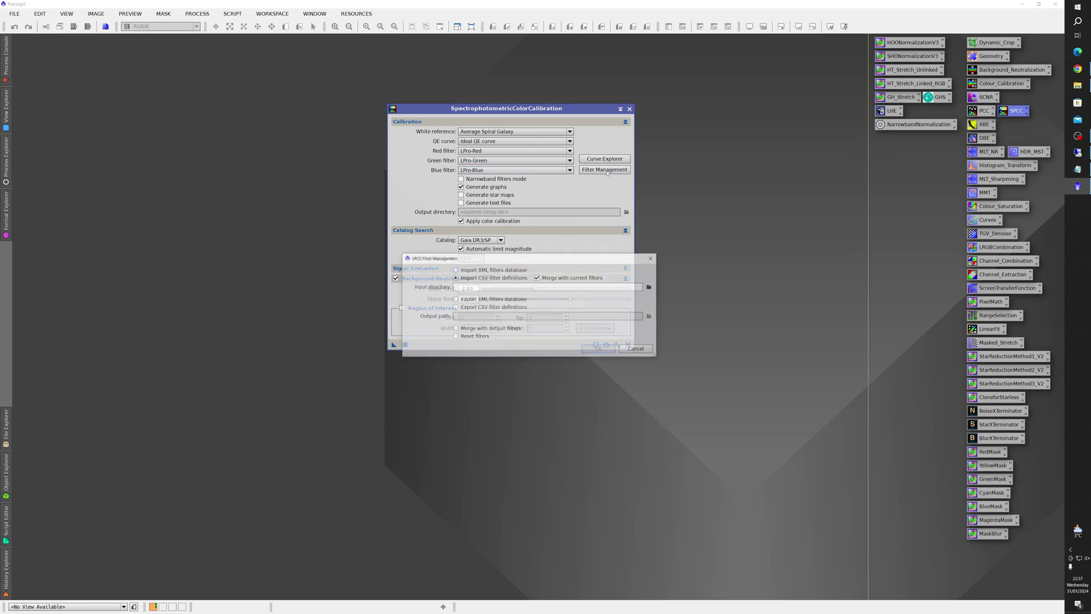
left_click(455, 299)
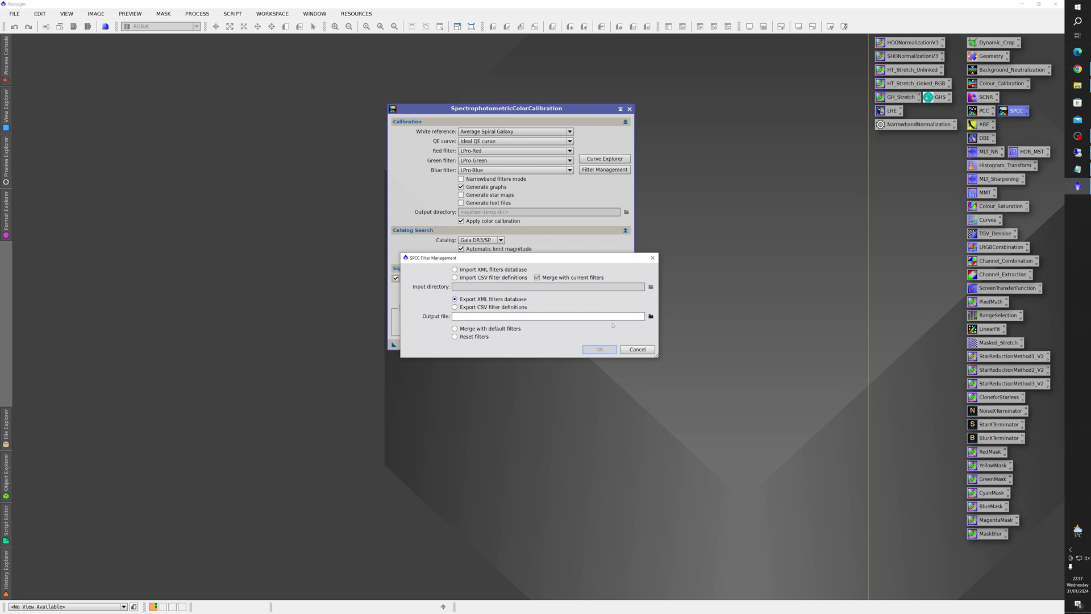
left_click(650, 316)
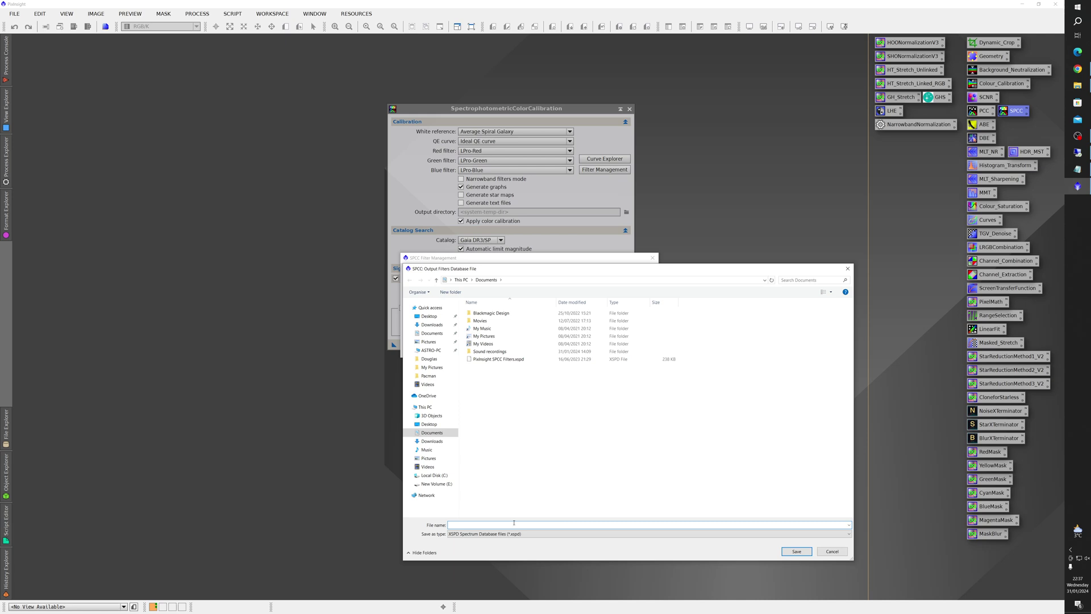
type("MyFilters")
left_click(794, 550)
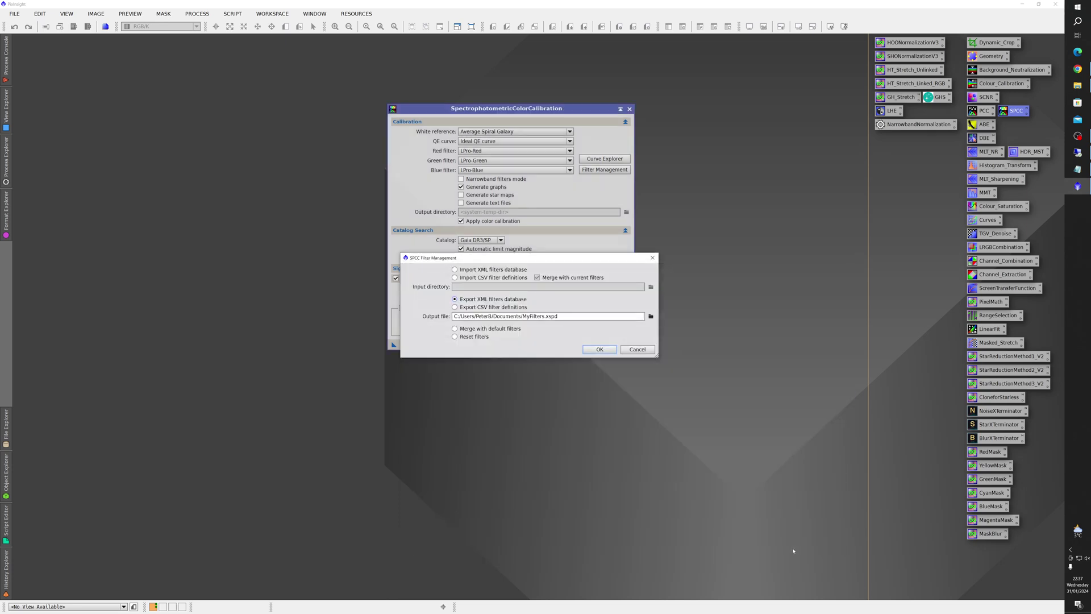
left_click(600, 349)
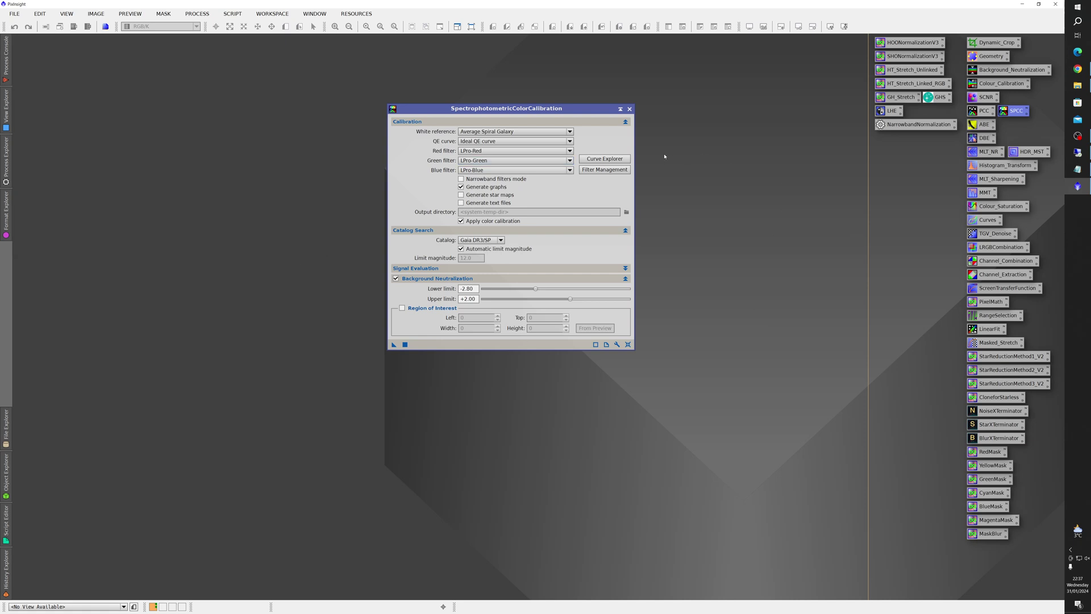
Step: Use Filter Management to import the XML filters database from MyFilters.xspd, loading 189 filters
left_click_drag(566, 111, 585, 147)
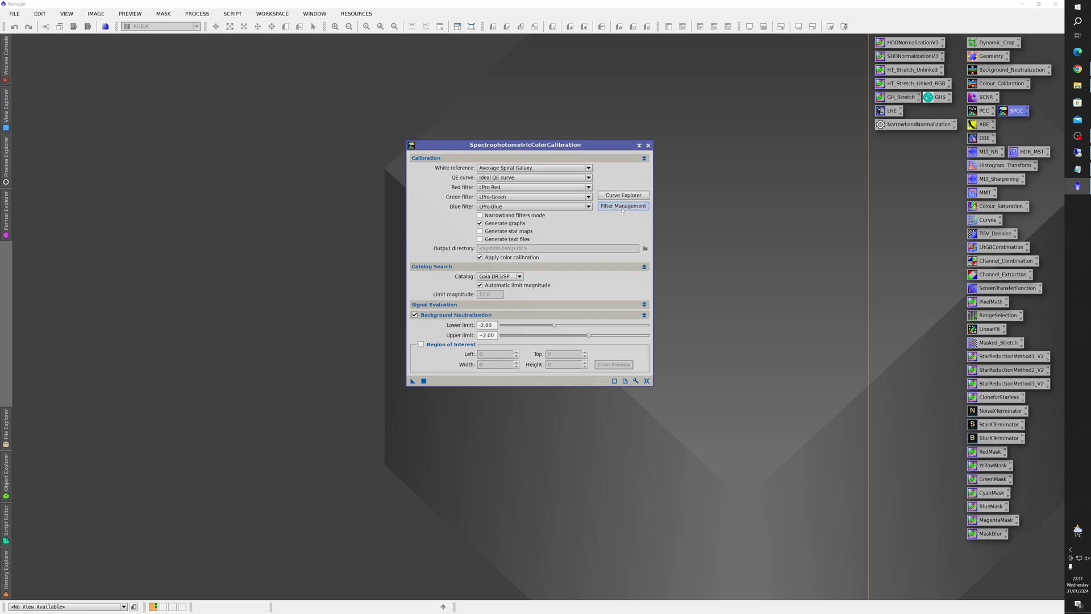
left_click(625, 207)
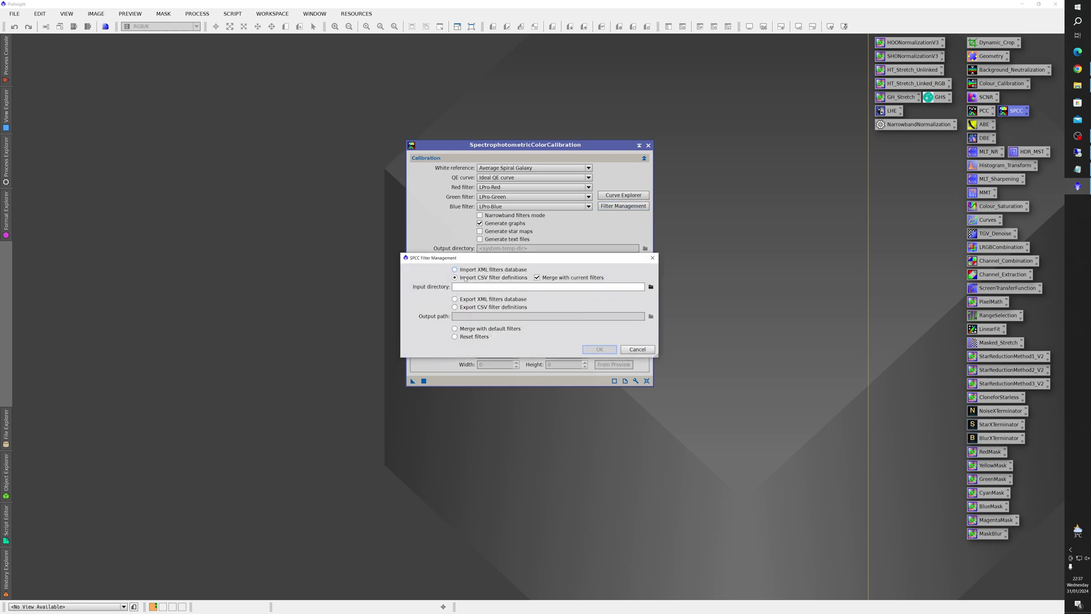
left_click(455, 270)
left_click(651, 286)
left_click(497, 360)
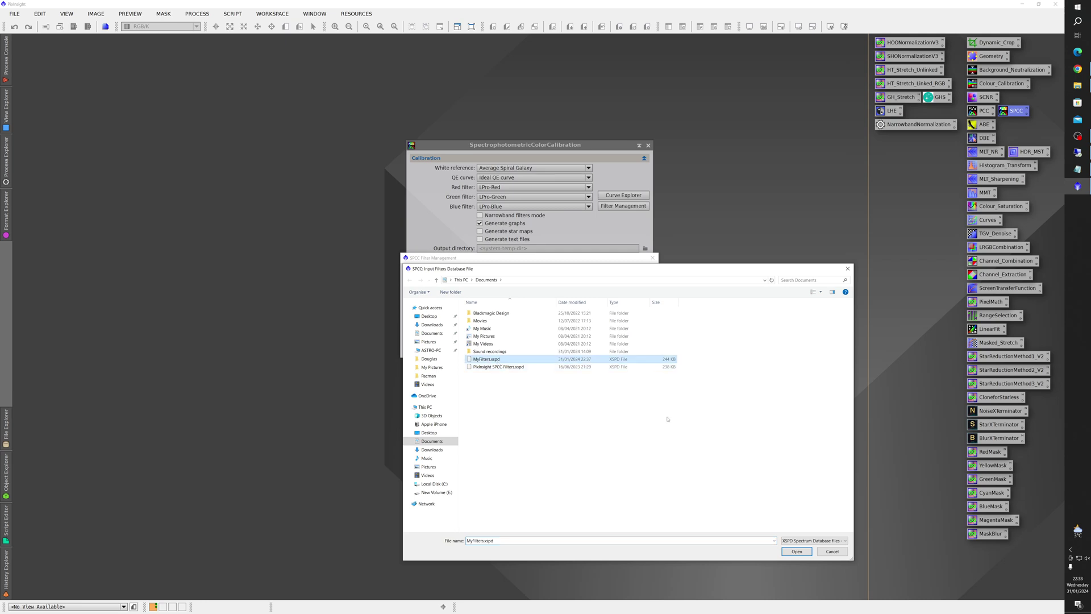
left_click(800, 553)
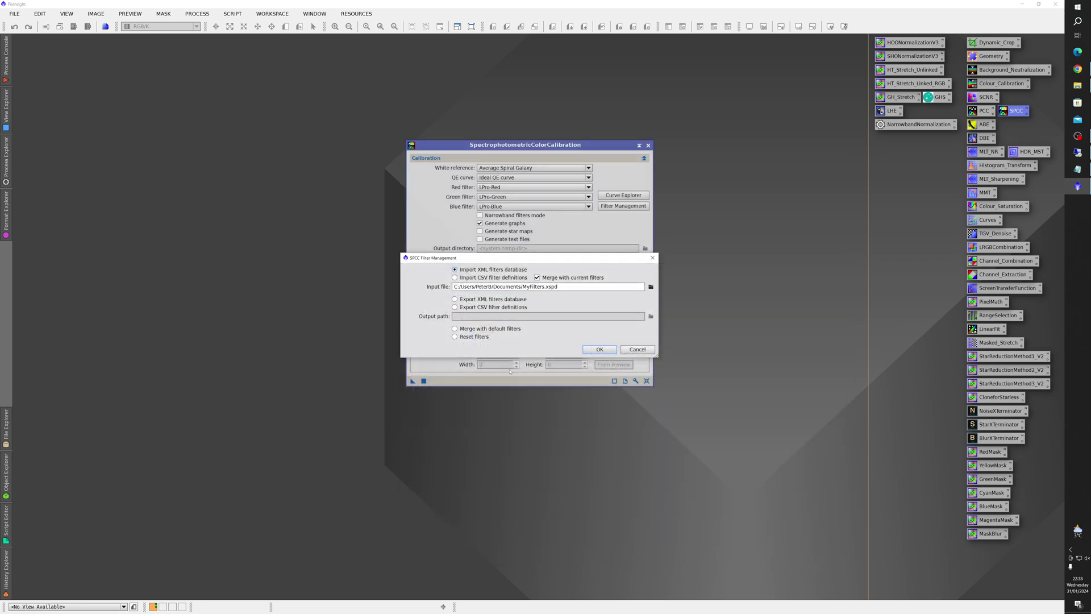
left_click(603, 349)
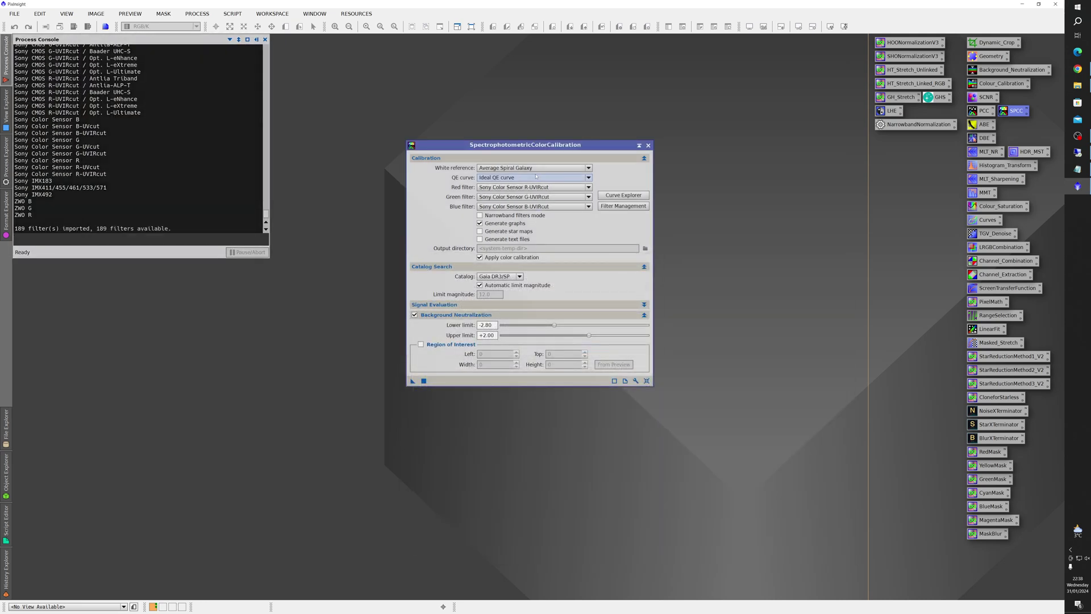
Step: Set Documents/MyFilters.xspd as the filters database in SPCC Preferences
left_click_drag(531, 145, 677, 124)
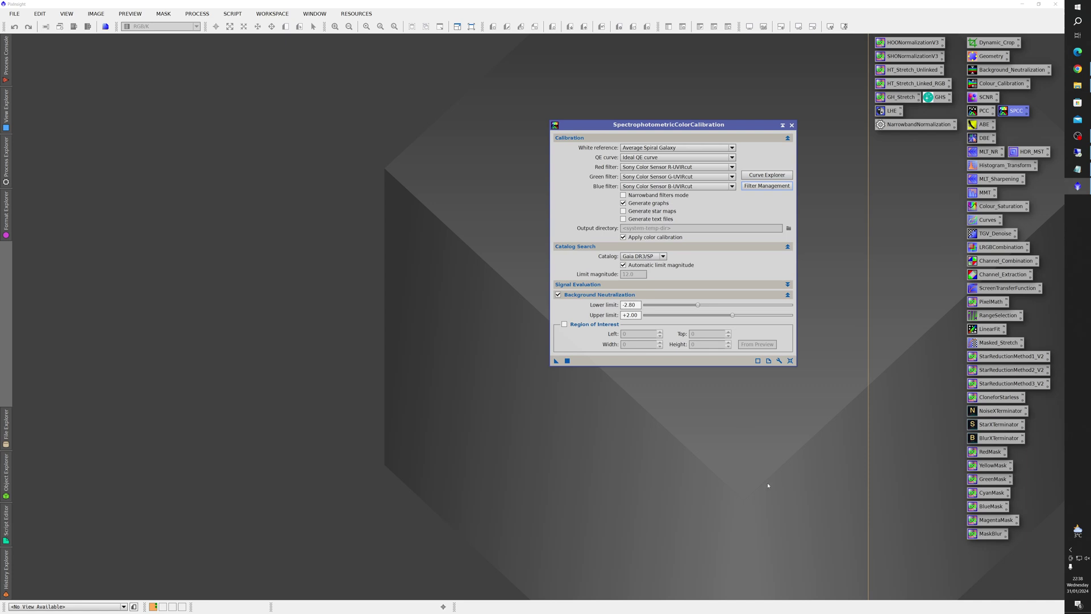
left_click(779, 360)
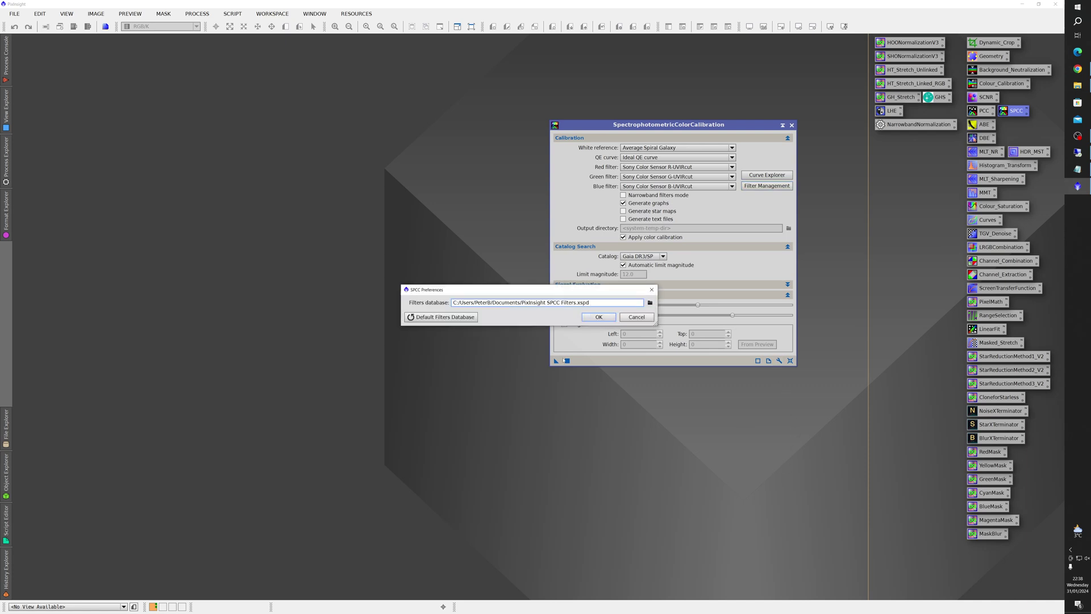
left_click(650, 302)
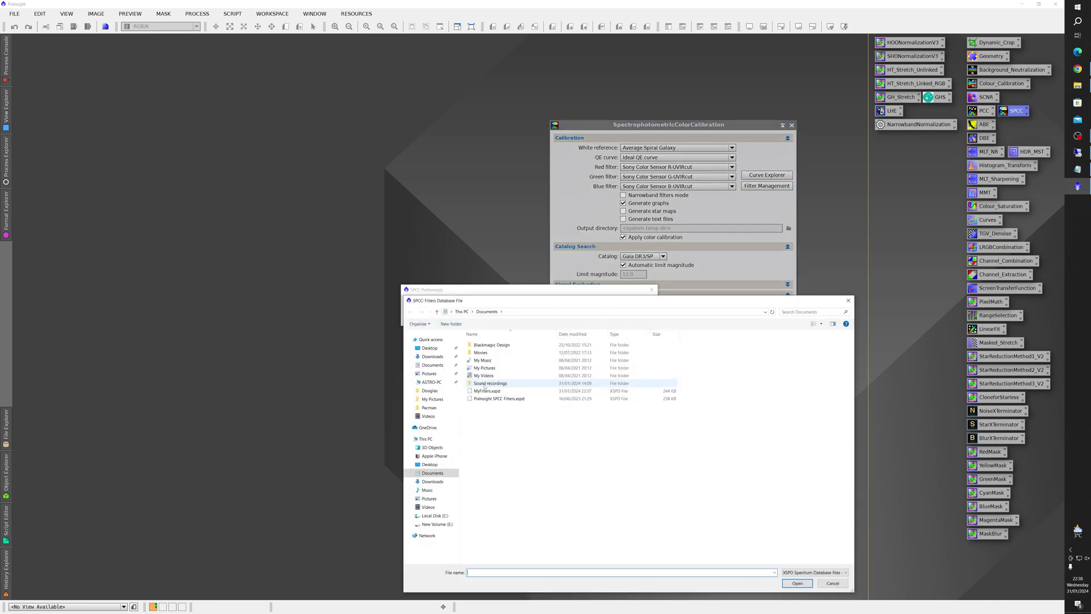
left_click(485, 391)
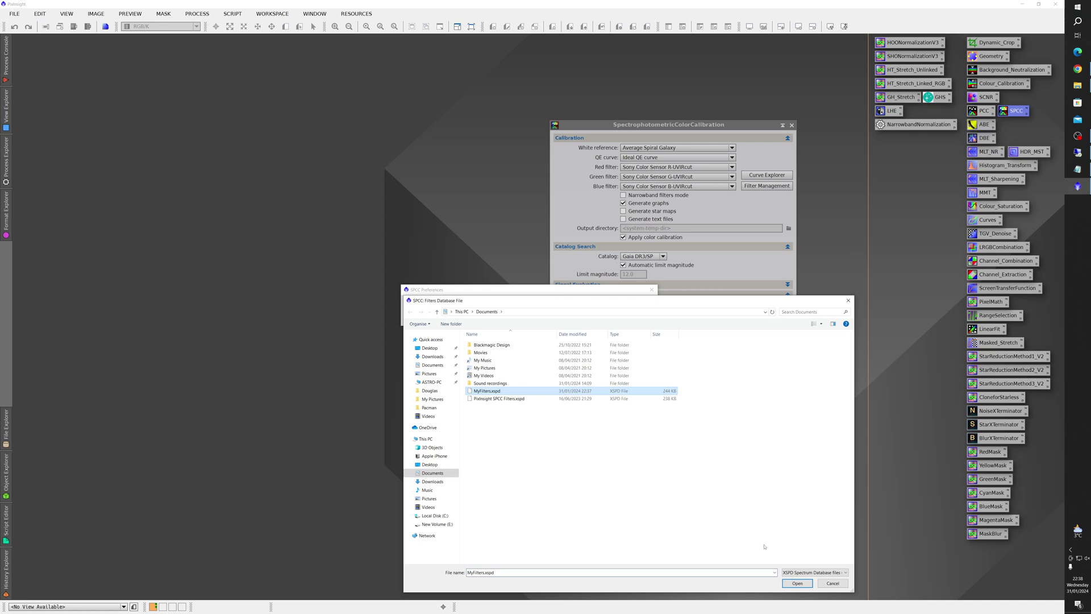
left_click(796, 583)
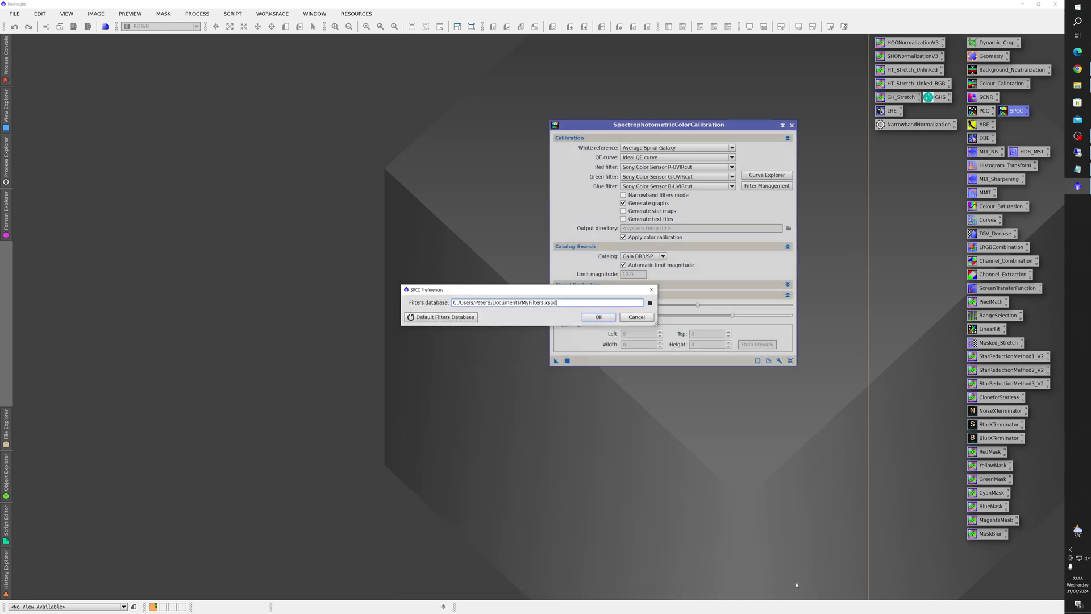
left_click(603, 317)
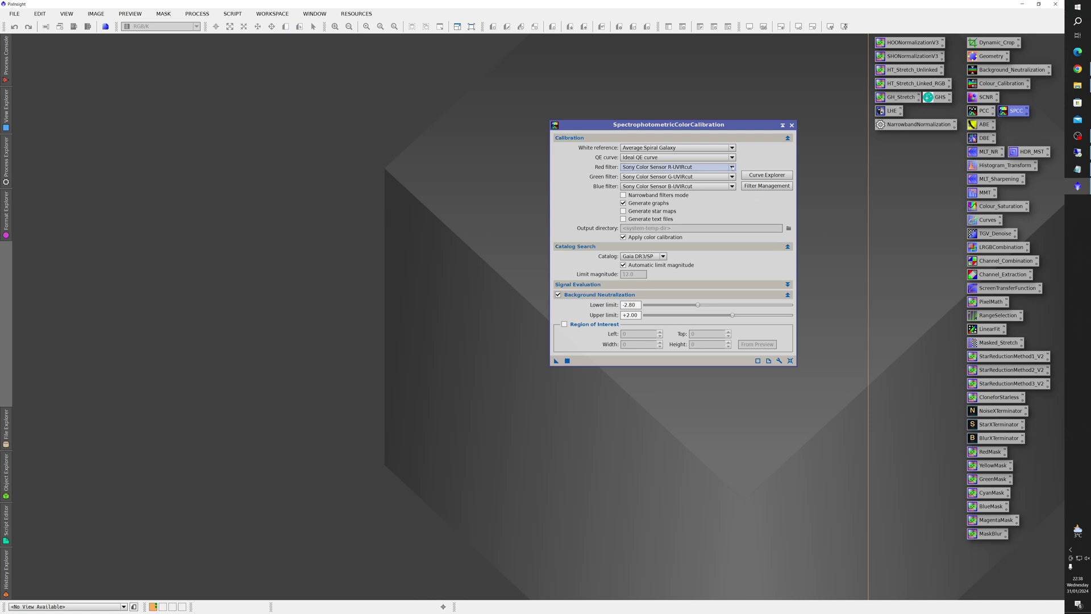
left_click(732, 167)
left_click_drag(732, 243, 732, 205)
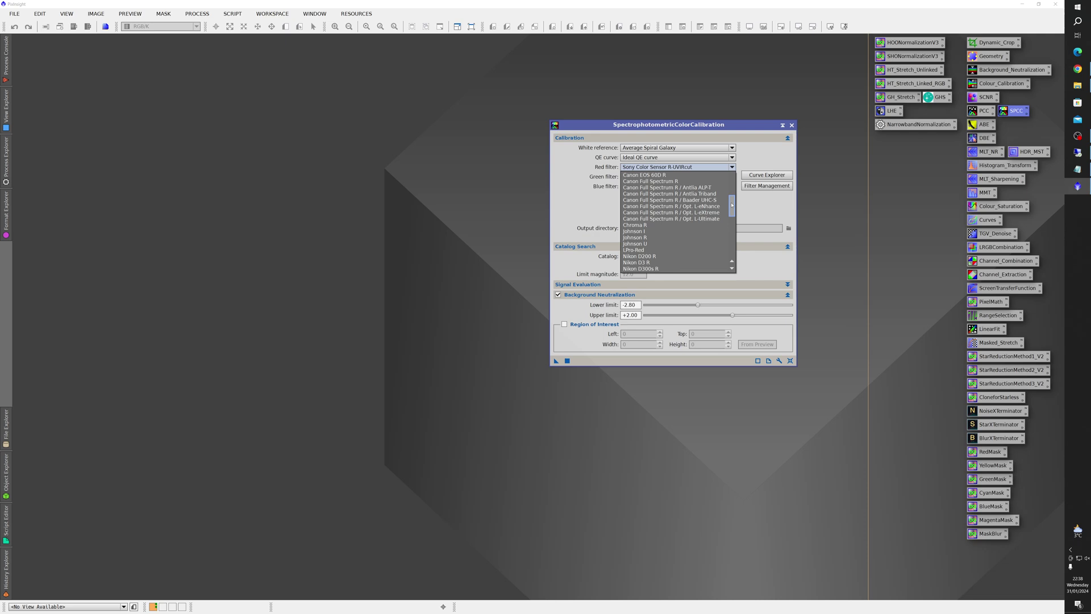
scroll(732, 206, "down", 1)
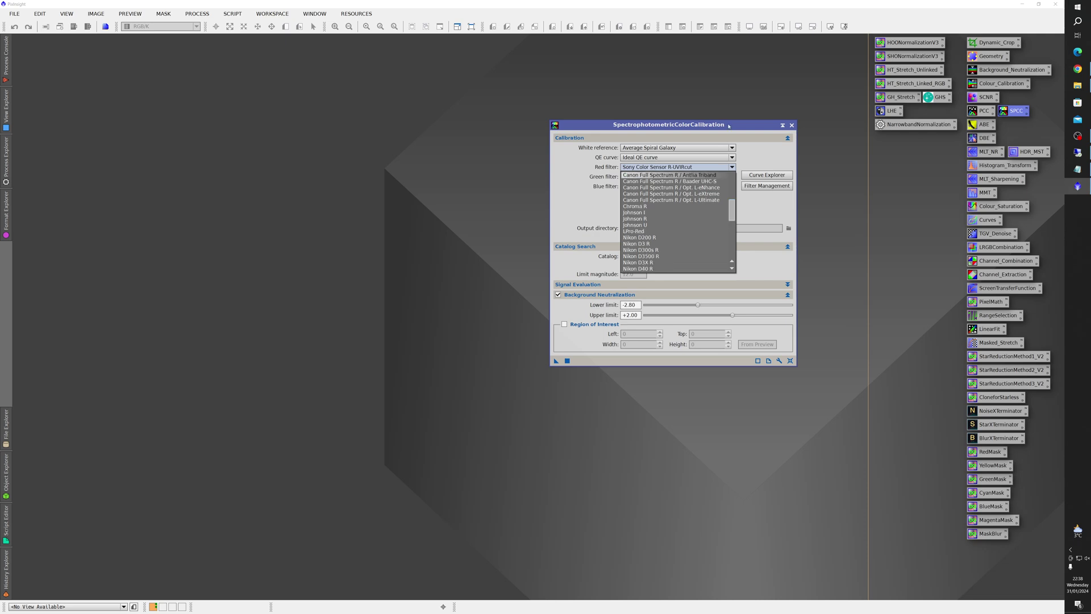
left_click(729, 126)
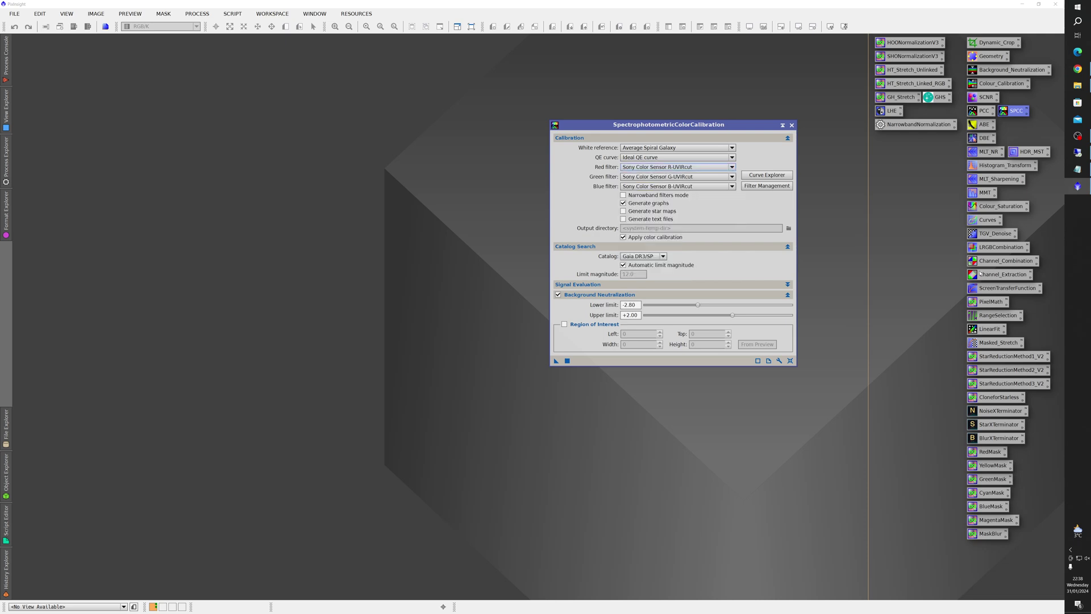